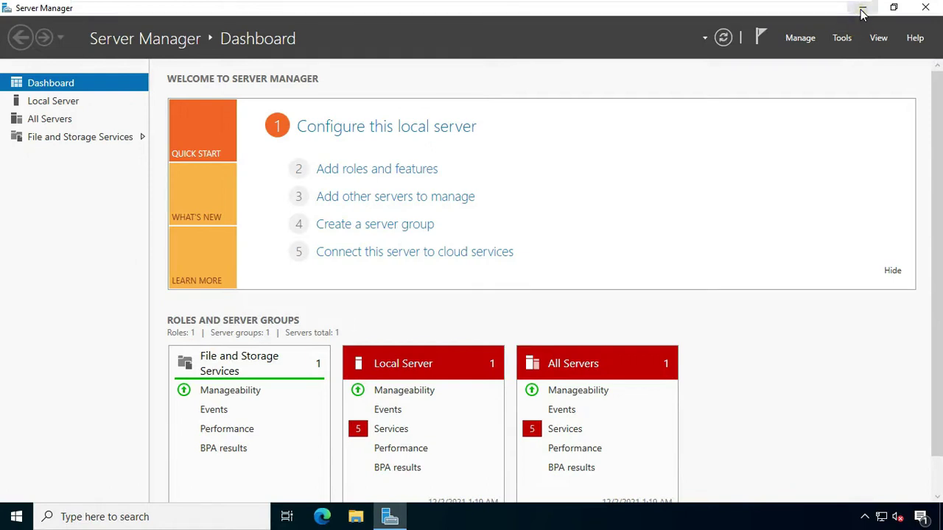
Run diskmgmt.msc, confirm Disks 1–7 are offline unallocated 20 GB disks, then close Disk Management
left_click(862, 8)
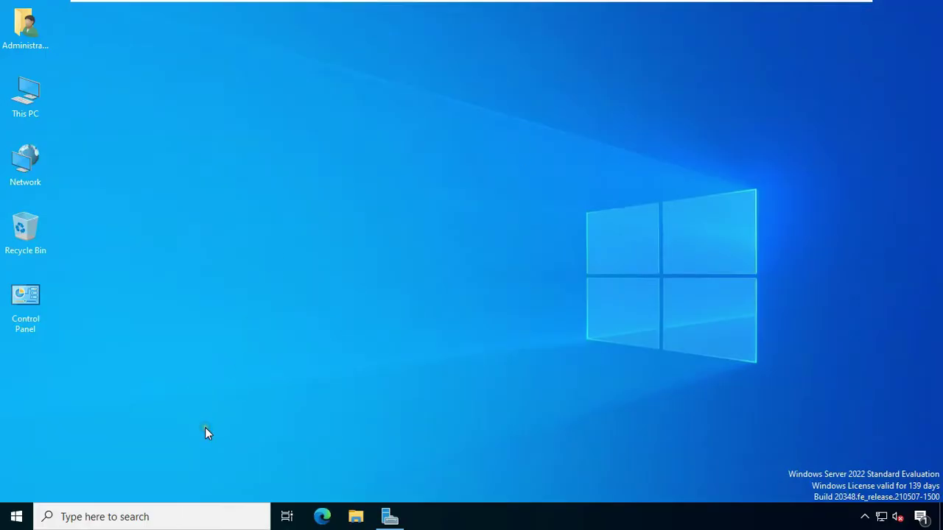
key("super+r")
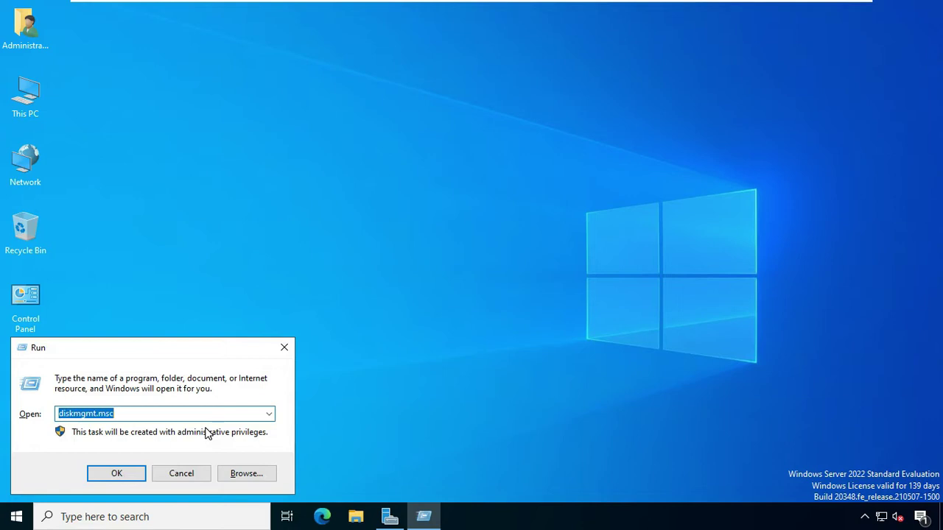
left_click(127, 414)
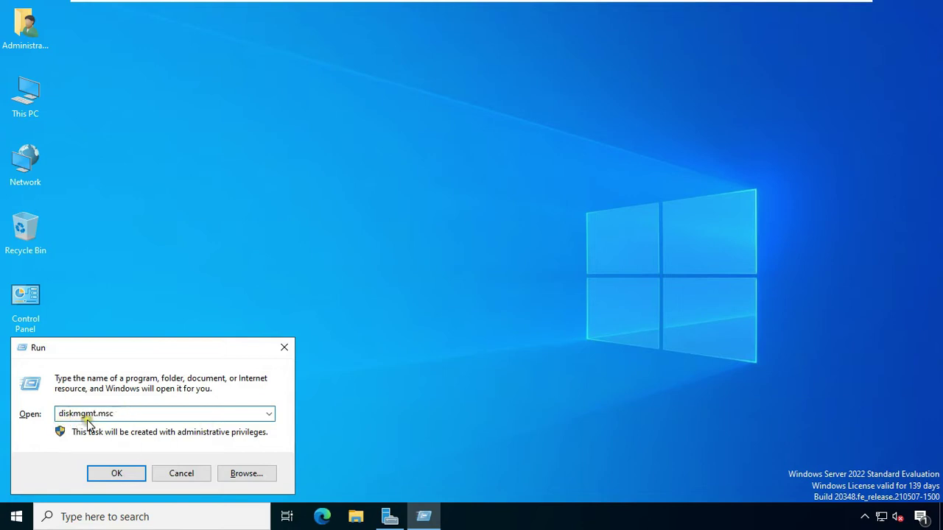
left_click(118, 473)
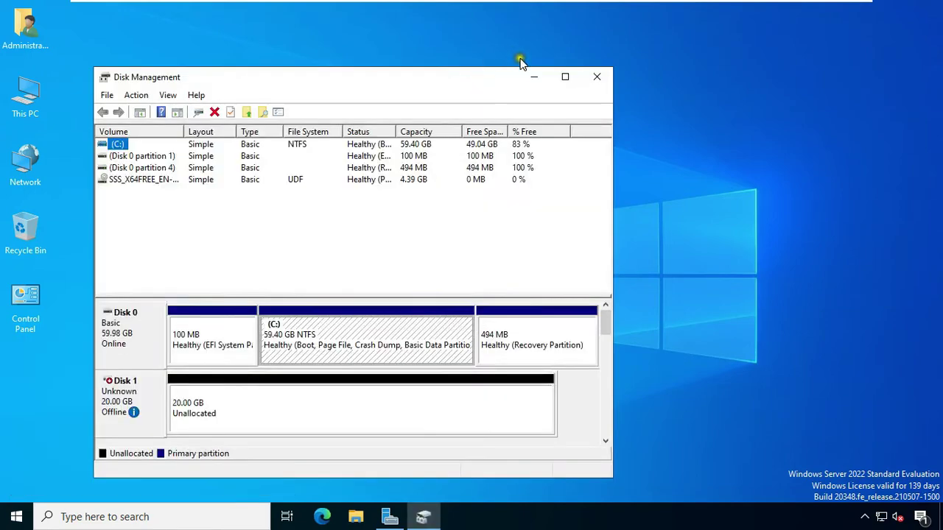
left_click(563, 77)
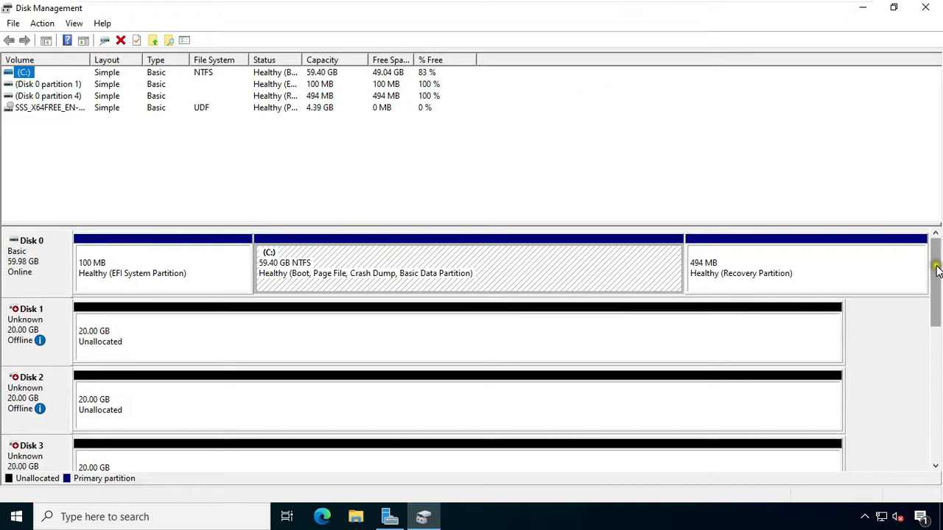
left_click_drag(939, 279, 939, 284)
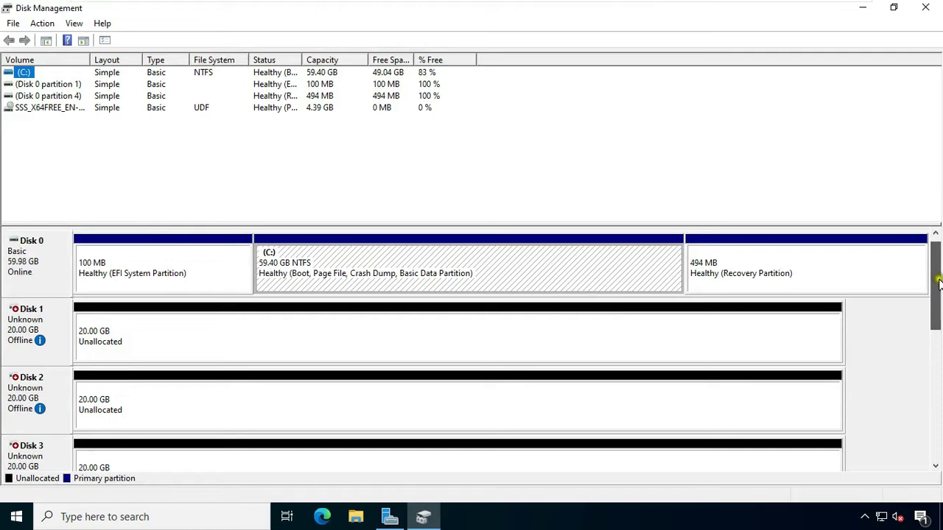
left_click_drag(938, 284, 940, 258)
left_click(935, 10)
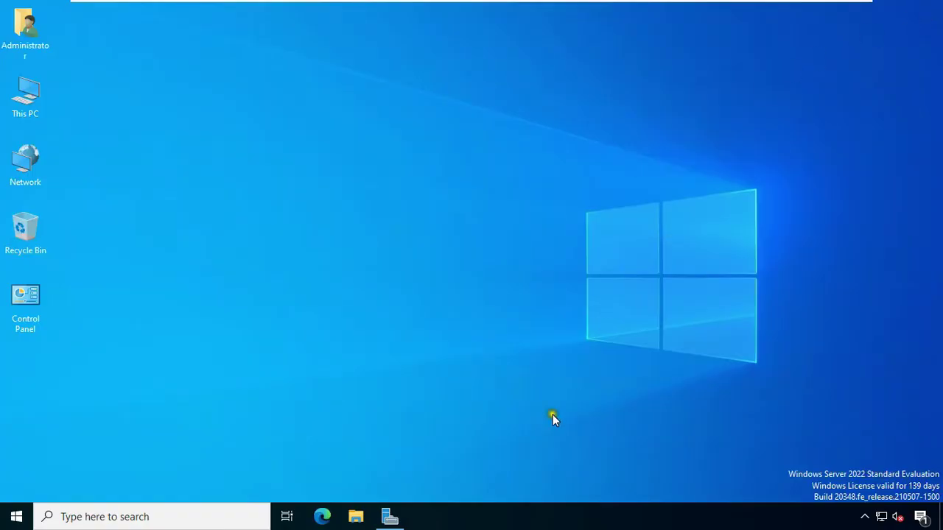
Refresh Server Manager and view File and Storage Services > Storage Pools with the Primordial pool's 20 GB disks
left_click(390, 516)
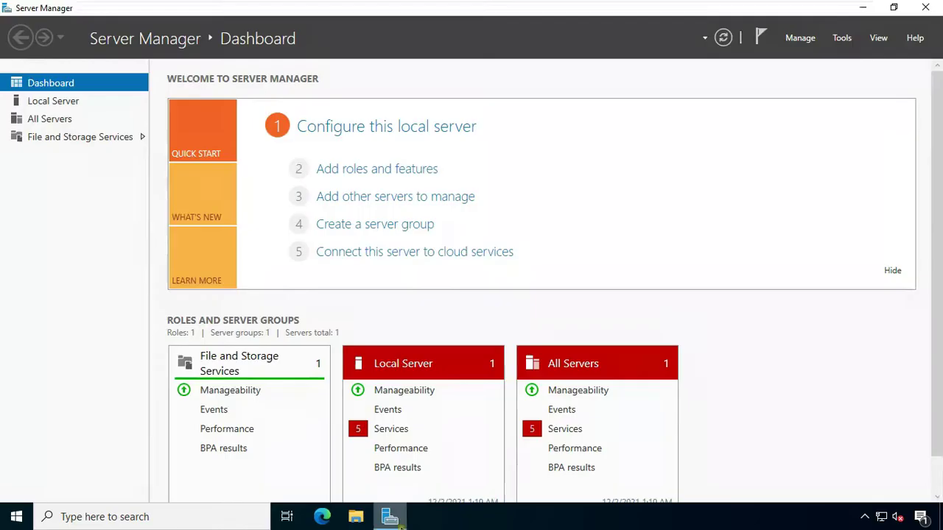
left_click(723, 38)
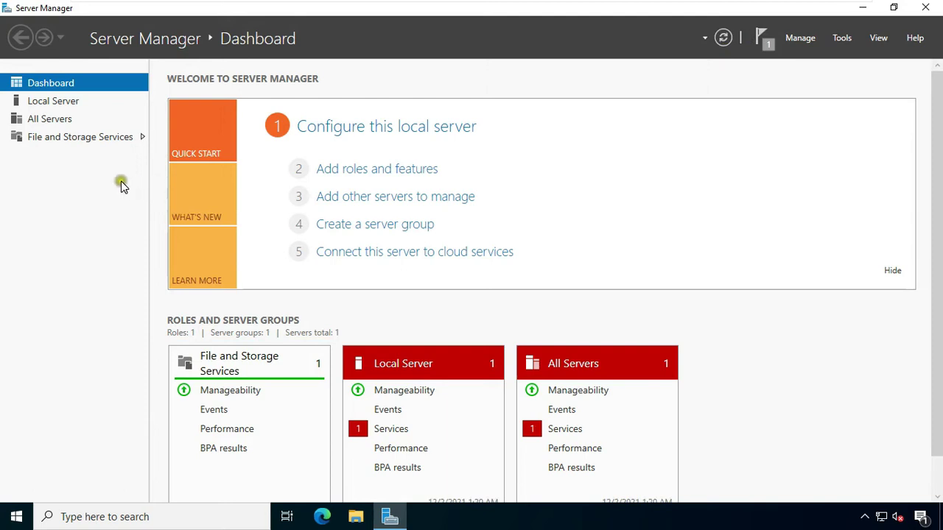
left_click(44, 139)
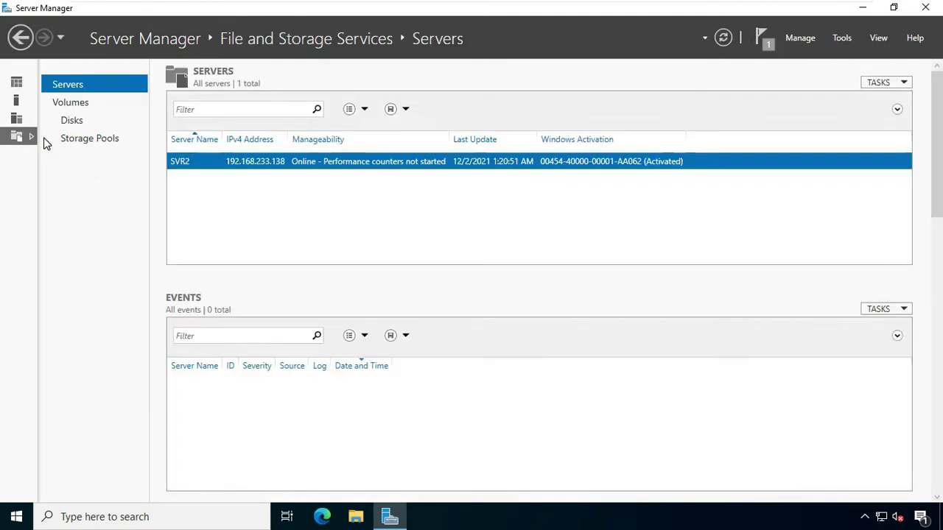
left_click(73, 121)
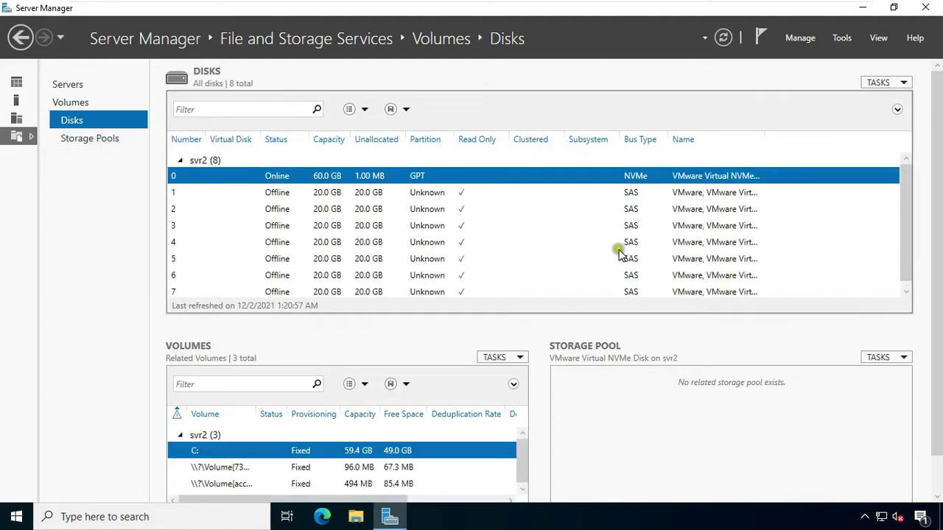
left_click(97, 140)
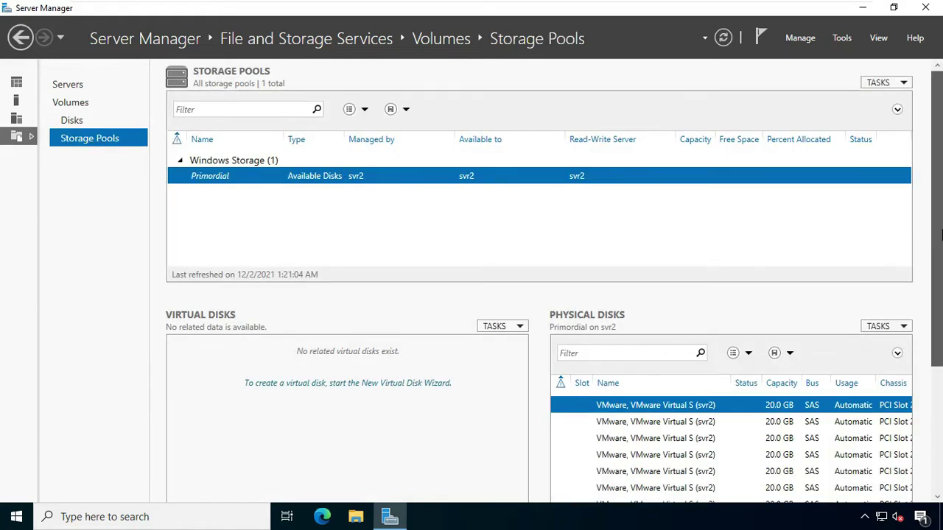
scroll(941, 235, "down", 1)
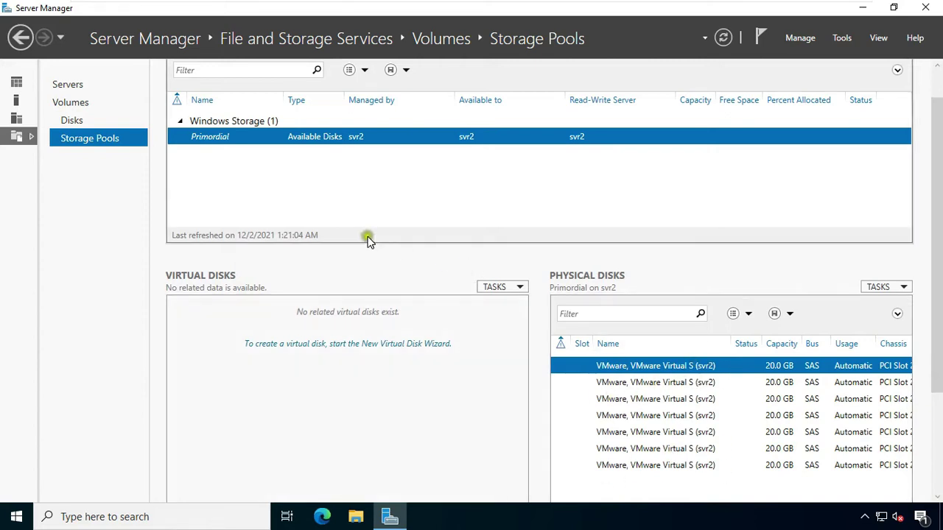
Launch the New Storage Pool Wizard from the Physical Disks TASKS menu
right_click(353, 142)
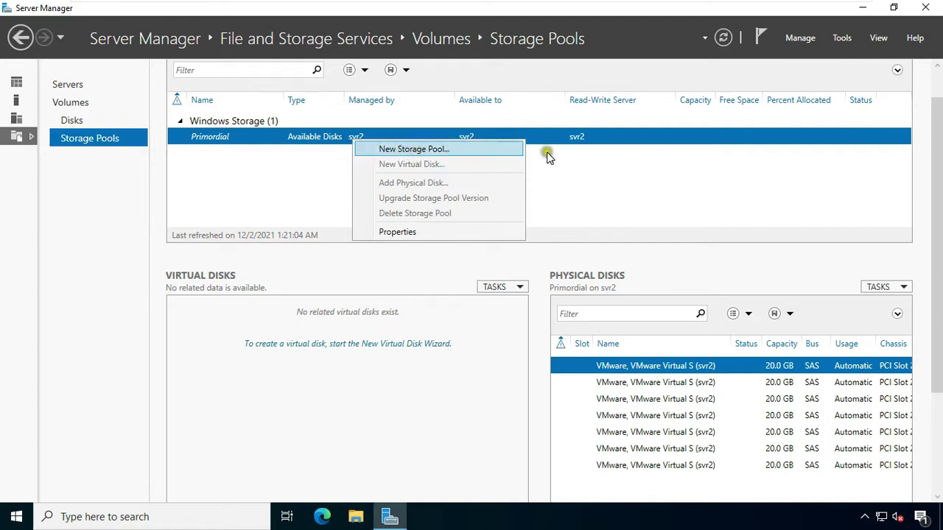
left_click(594, 173)
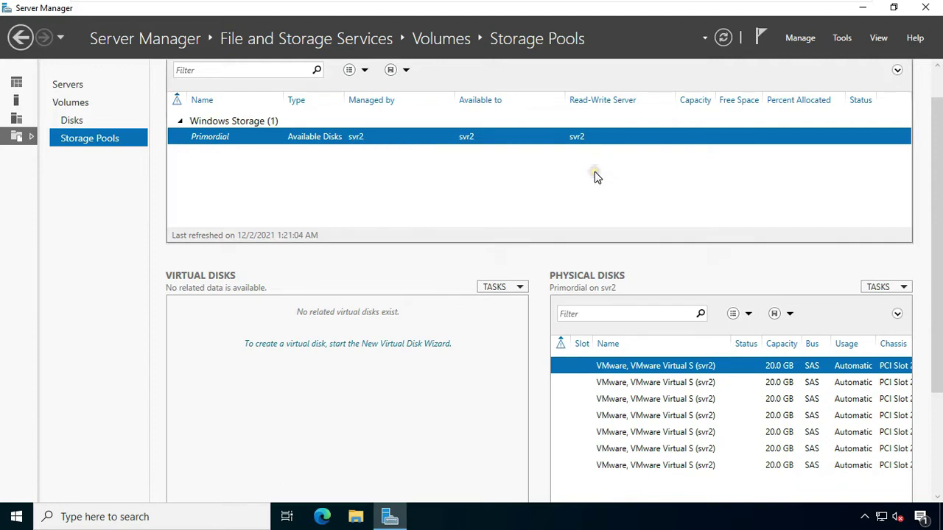
left_click(905, 288)
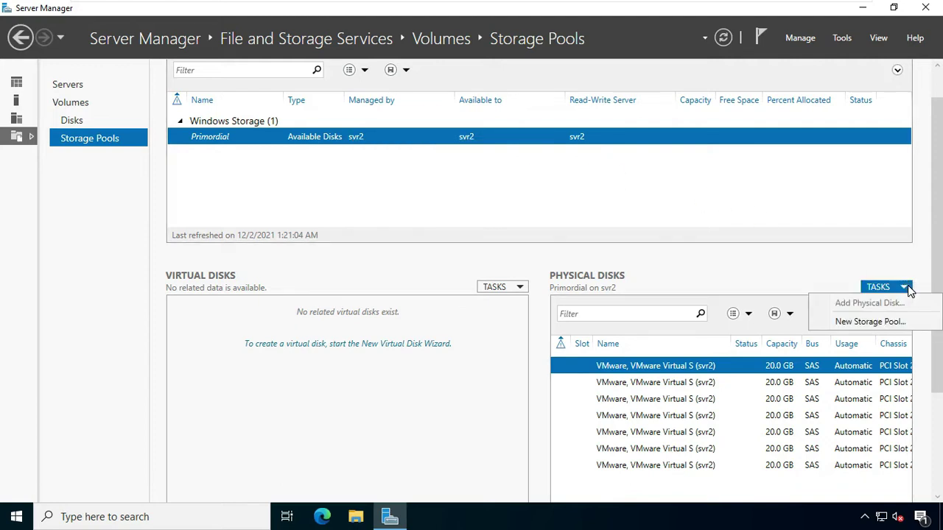
left_click(896, 322)
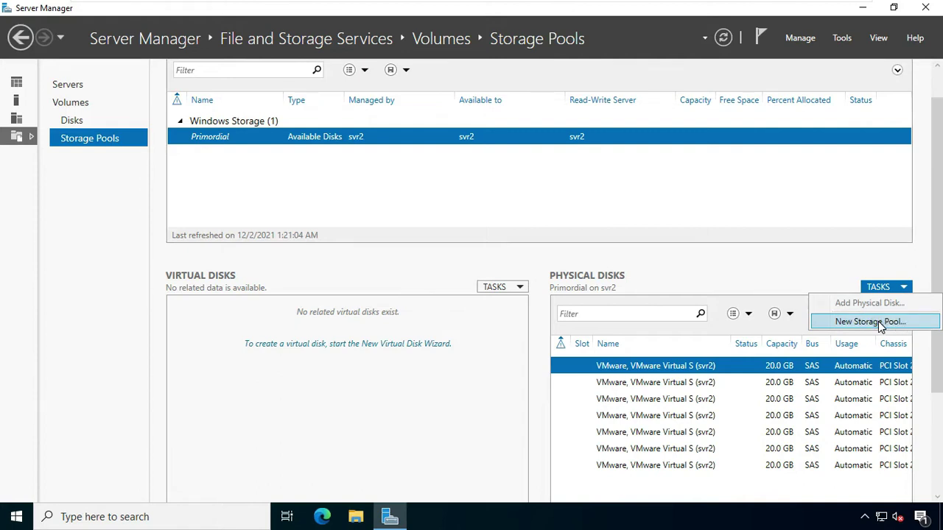
left_click(878, 321)
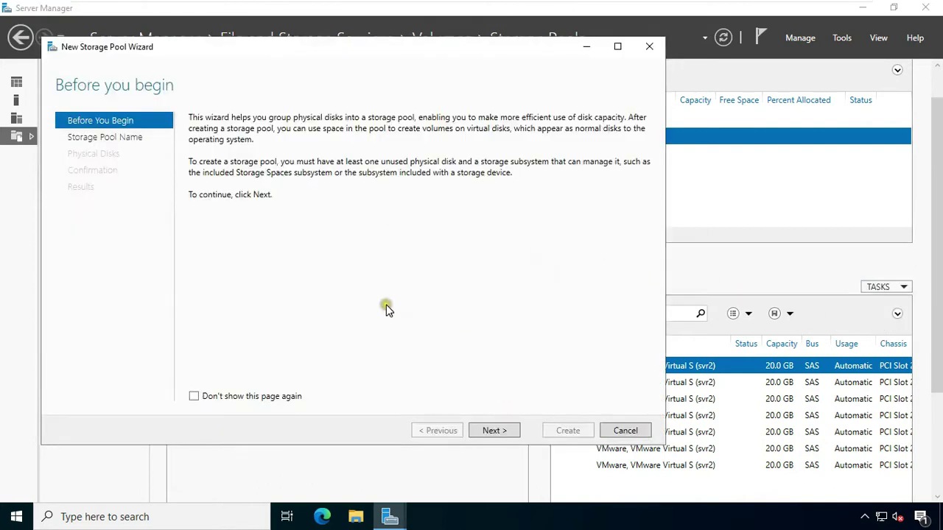
Name the new pool STB over the Primordial disk group
left_click(495, 432)
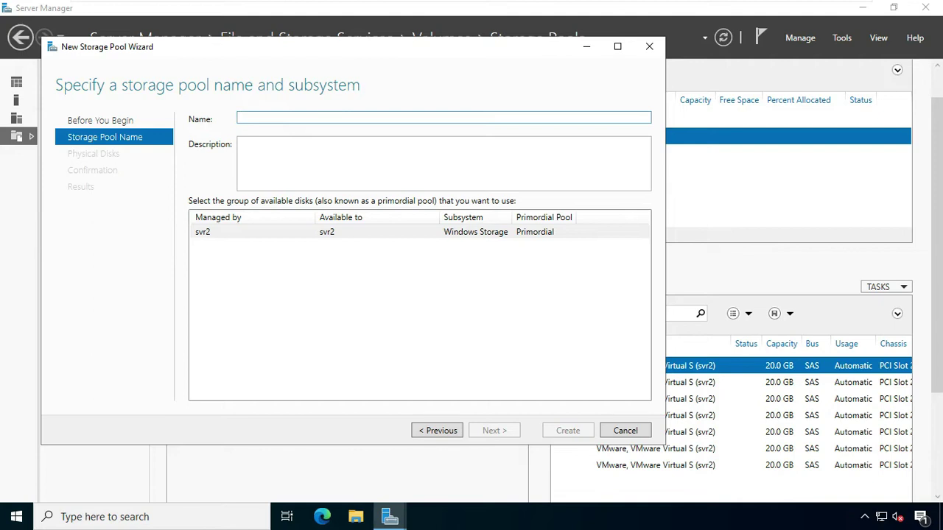
type("STB")
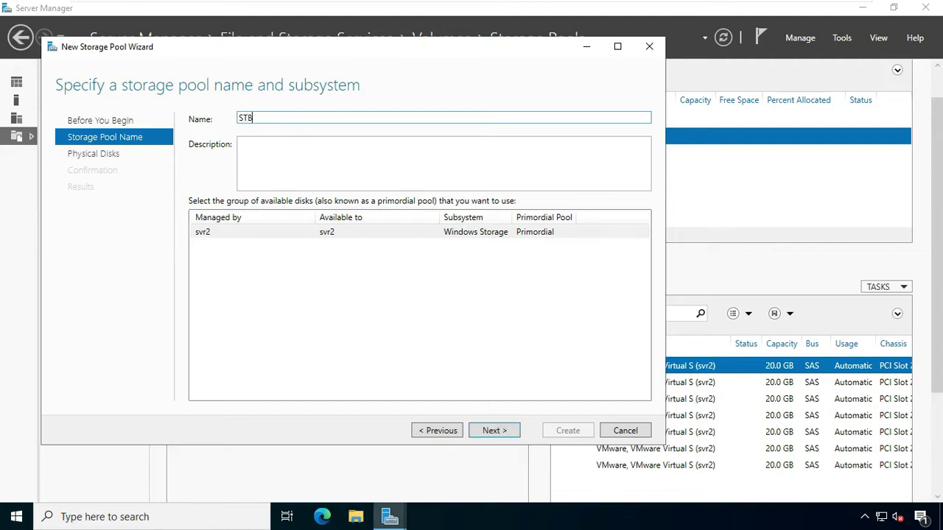
left_click(290, 119)
left_click(283, 122)
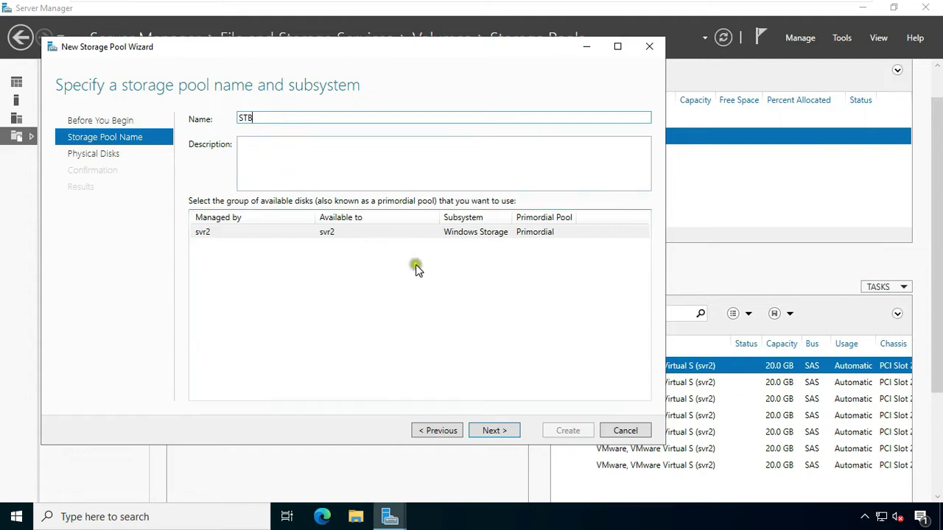
Add all seven 20 GB physical disks to the pool, setting the last one as Hot Spare
left_click(494, 431)
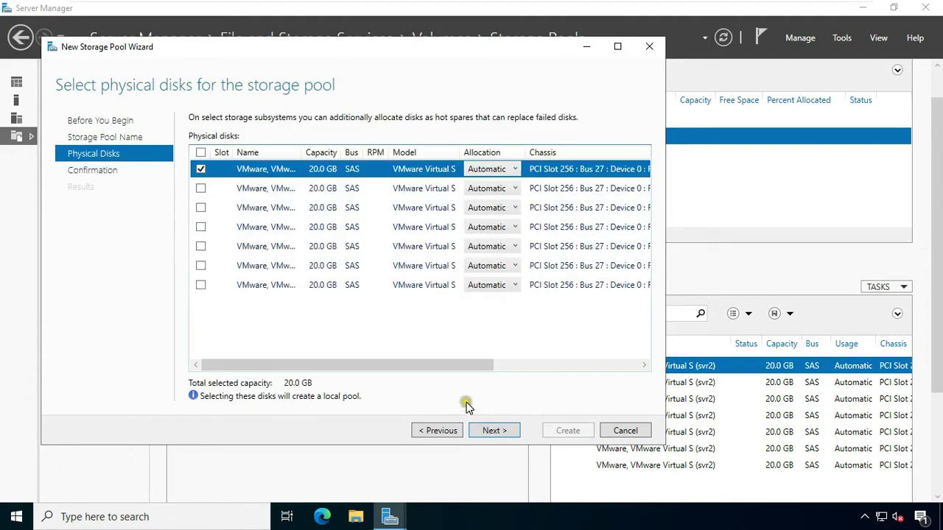
left_click(202, 189)
left_click(201, 209)
left_click(201, 227)
left_click(200, 247)
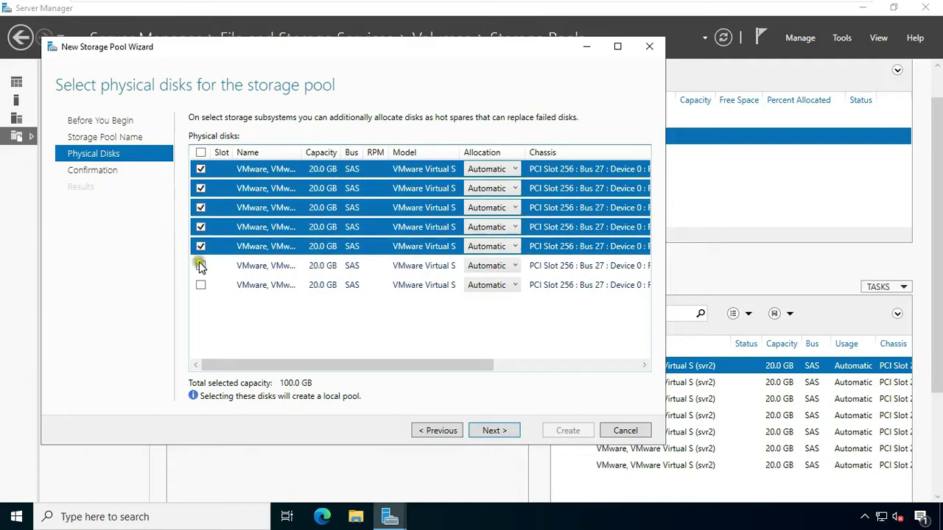
left_click(201, 265)
left_click(200, 285)
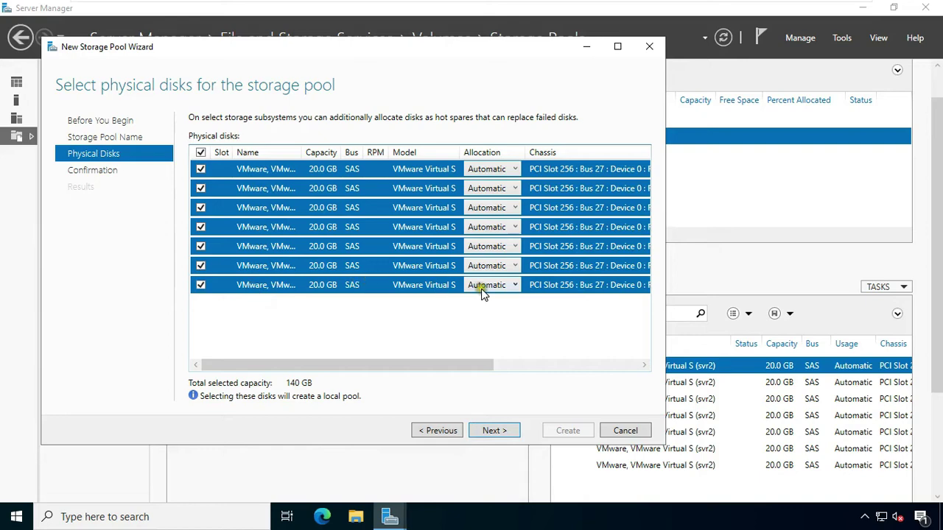
left_click(501, 286)
left_click(487, 316)
Create the STB pool with 136 GB capacity and close the wizard
left_click(495, 432)
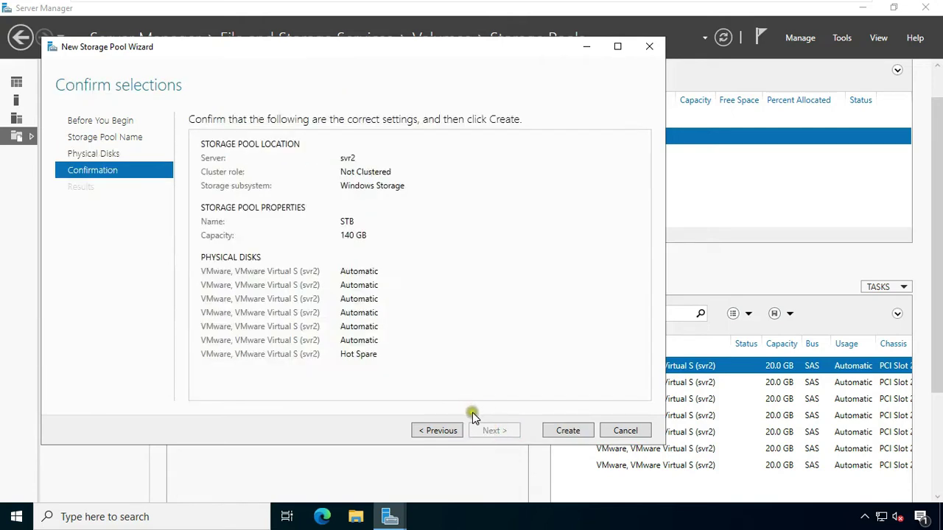
left_click(568, 432)
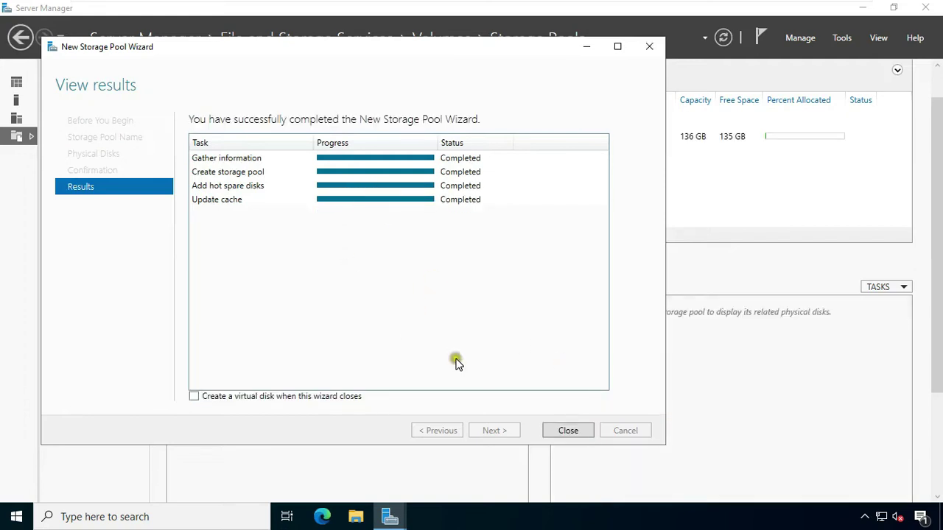
left_click(568, 432)
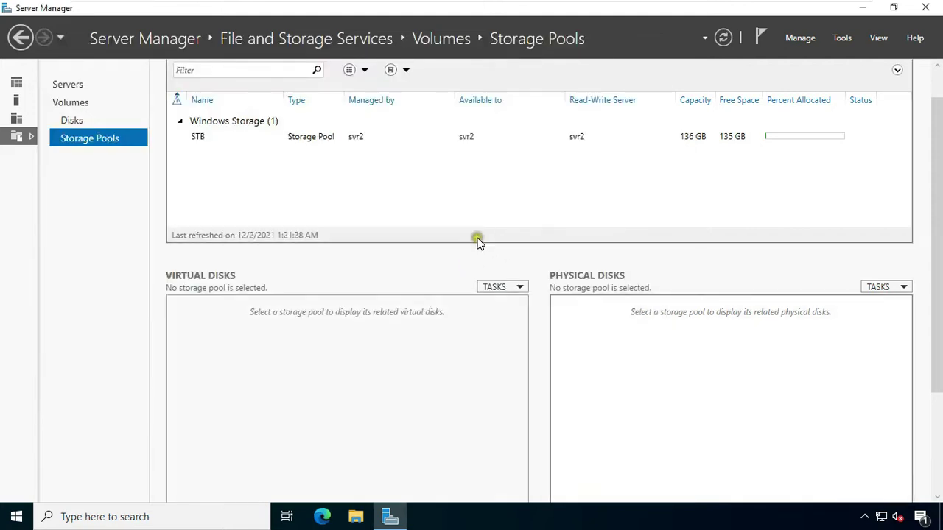
Select pool STB and start a New Virtual Disk on it
left_click(589, 185)
left_click(590, 185)
left_click(299, 138)
left_click(416, 138)
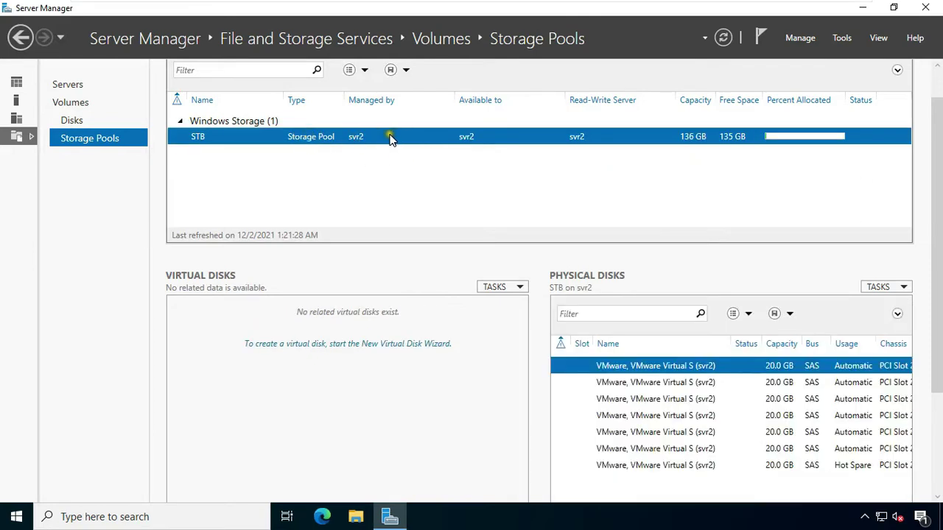
left_click(374, 273)
left_click(357, 260)
left_click(318, 350)
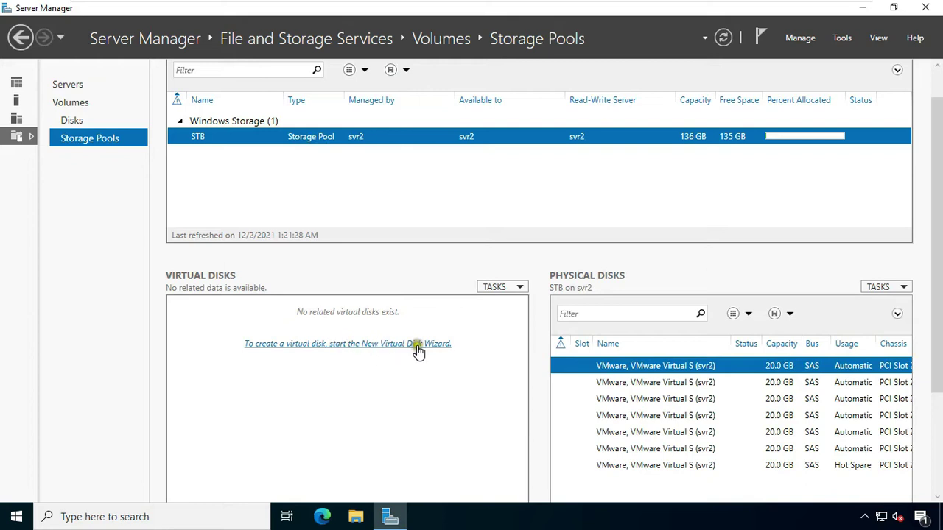
left_click(504, 289)
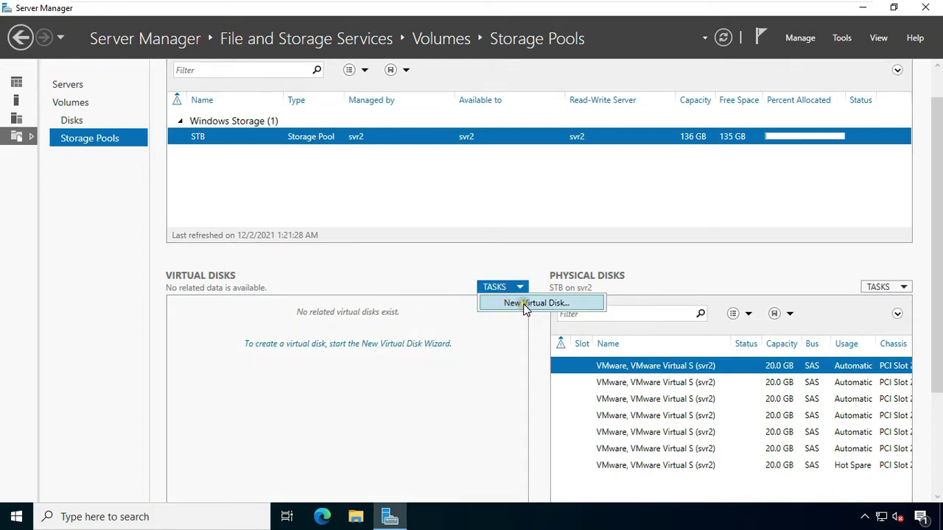
left_click(522, 305)
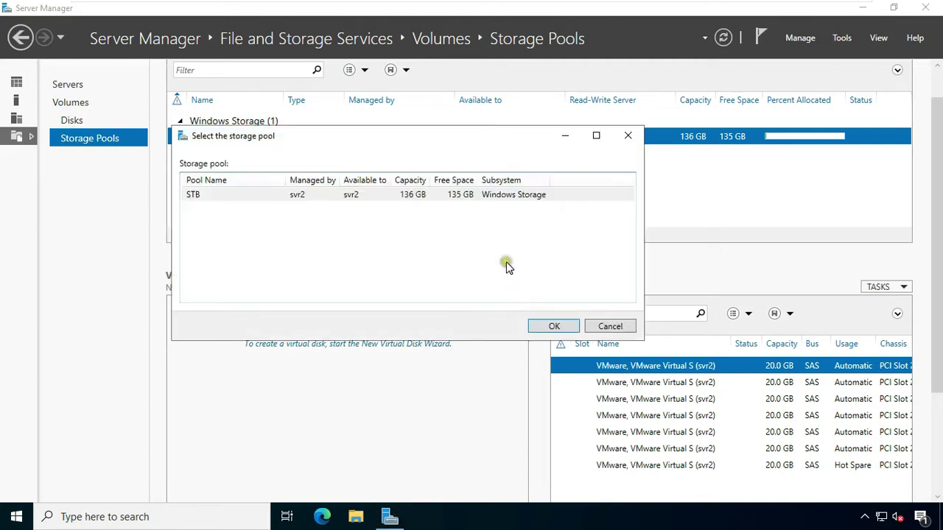
left_click(342, 201)
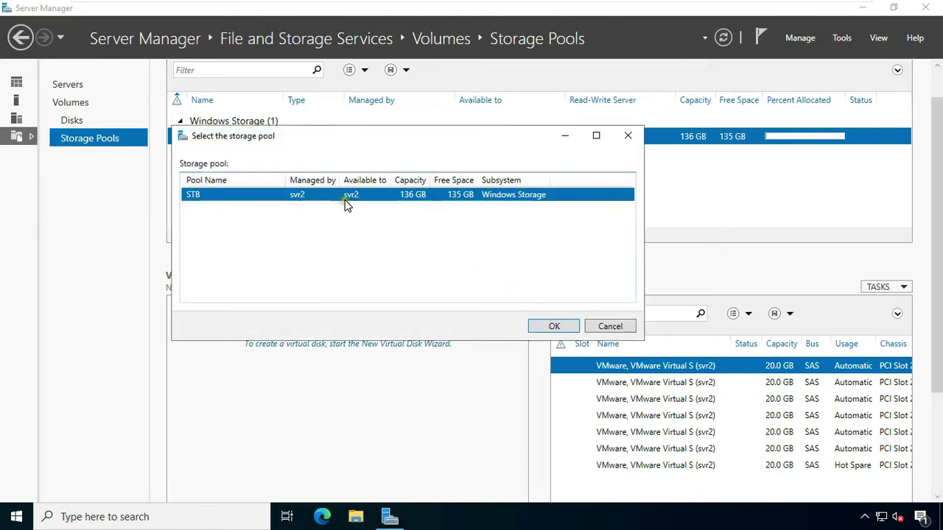
left_click(553, 327)
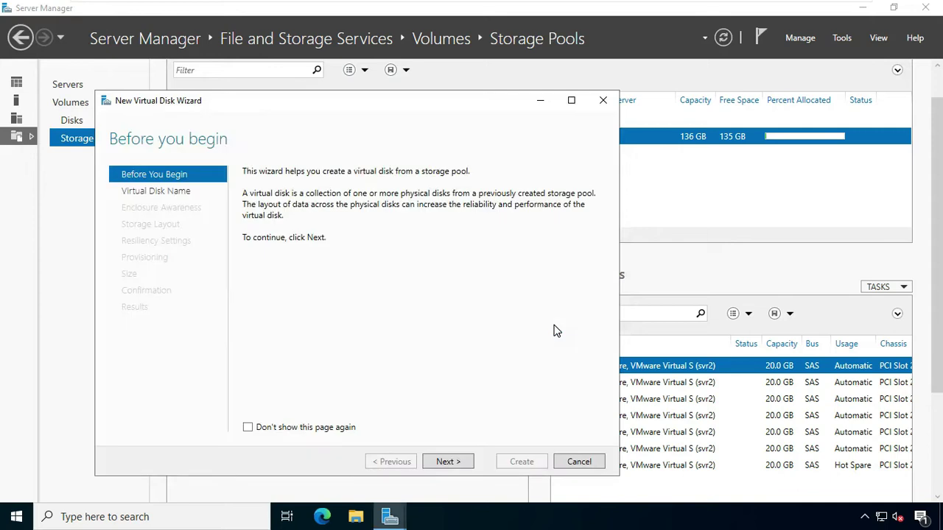
Name the virtual disk Simple and choose the Simple storage layout
left_click(449, 462)
type("S")
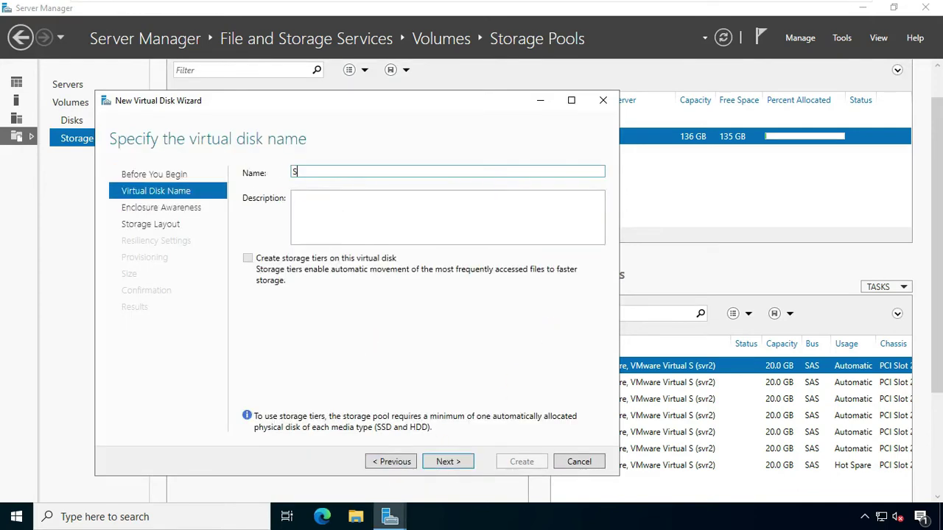
type("imple")
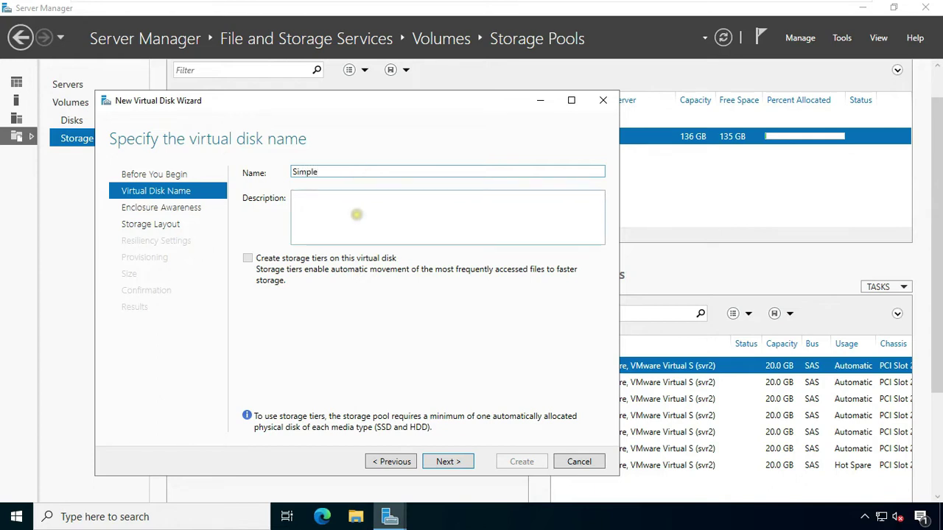
left_click(450, 462)
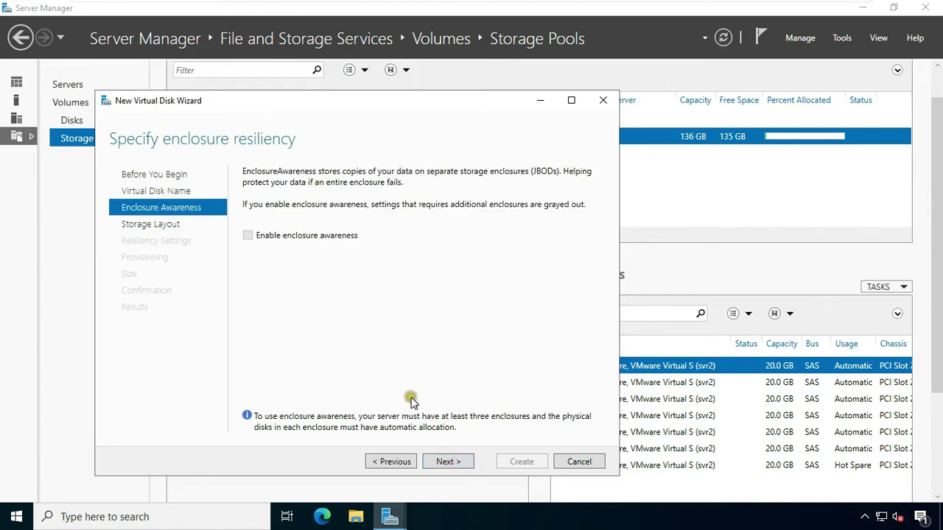
left_click(445, 462)
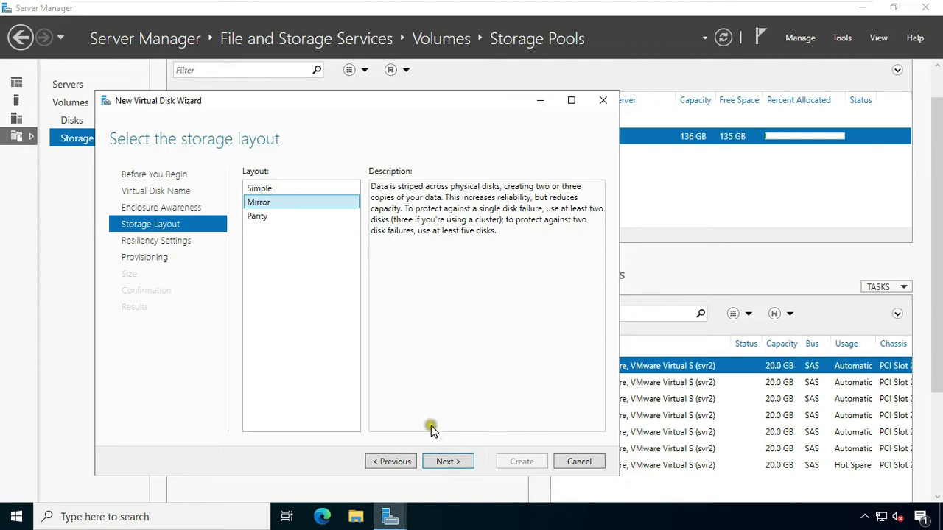
left_click(263, 189)
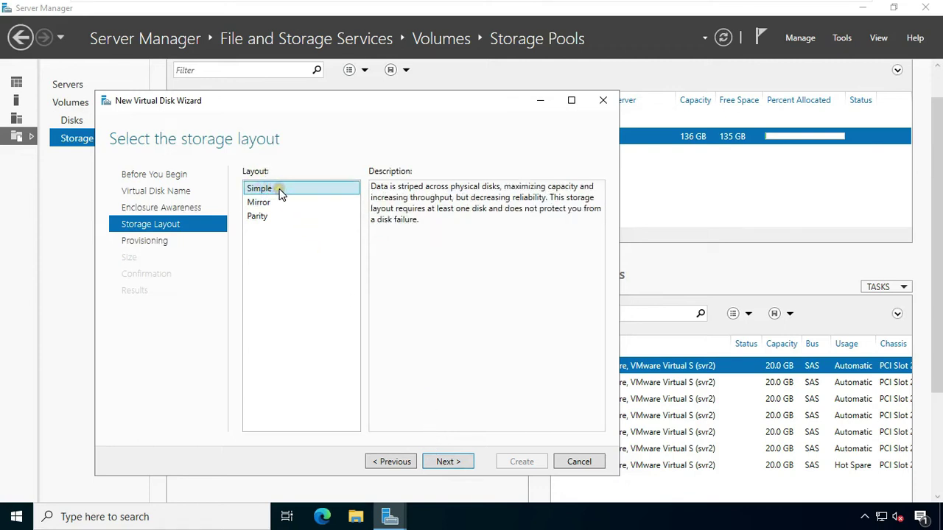
left_click(426, 232)
left_click(439, 218)
left_click(448, 461)
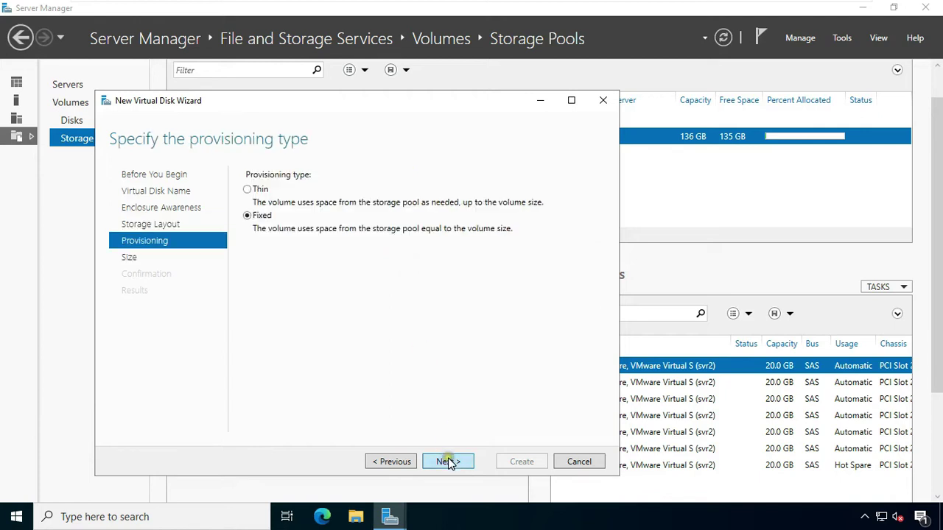
Make the Simple disk thin-provisioned with a 20 GB size and create it
left_click(247, 189)
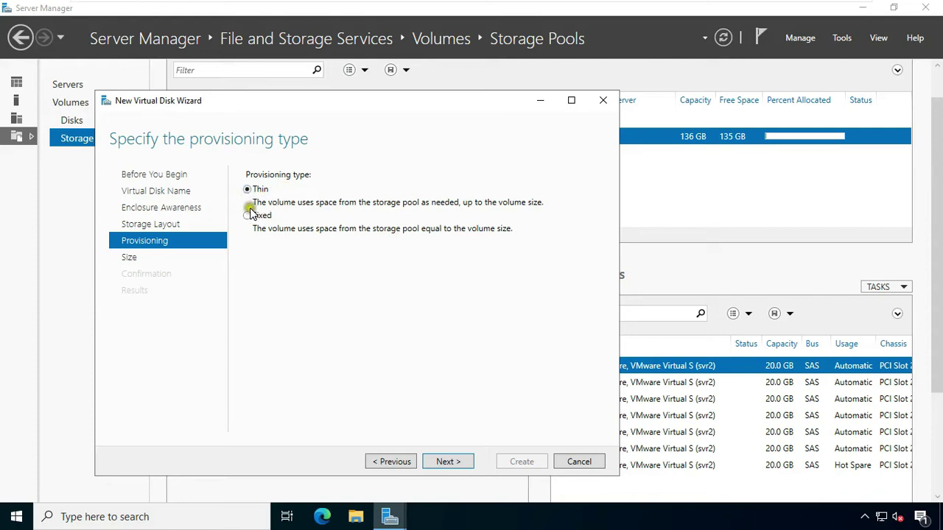
left_click(467, 461)
left_click(283, 189)
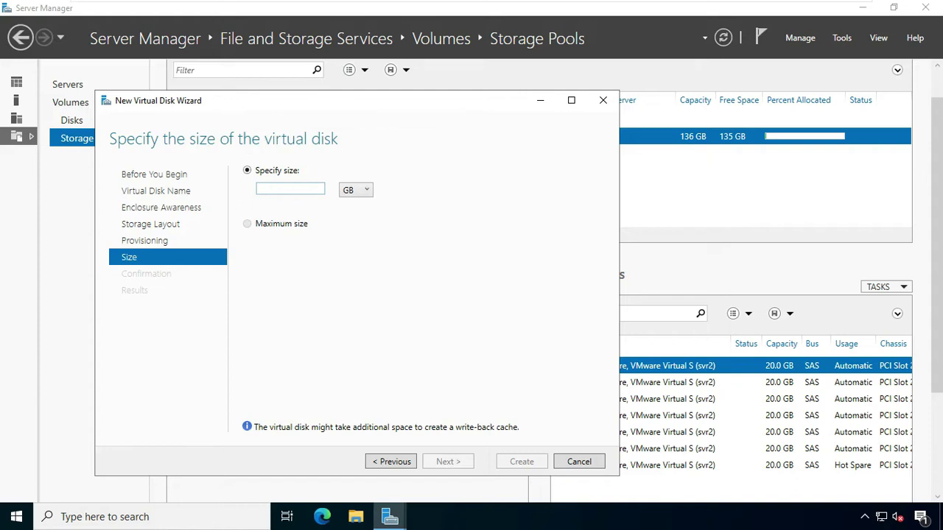
type("20")
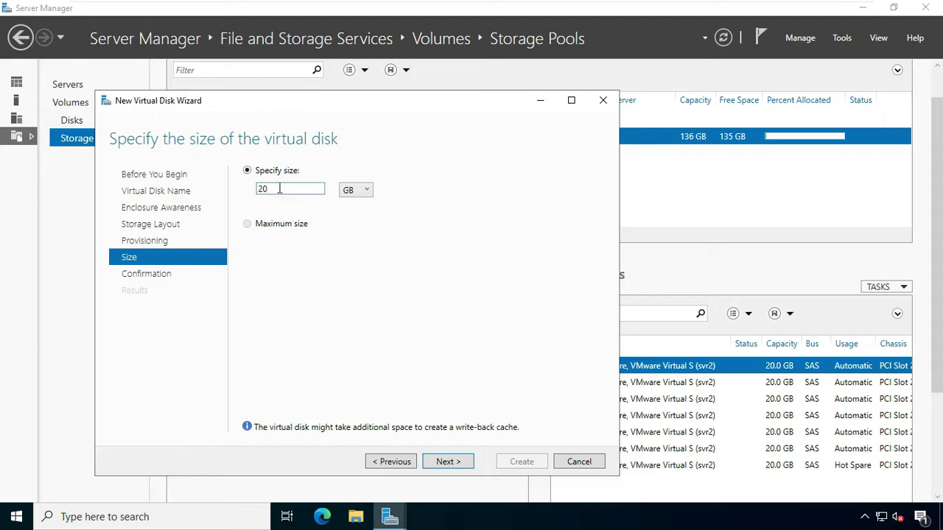
left_click(440, 462)
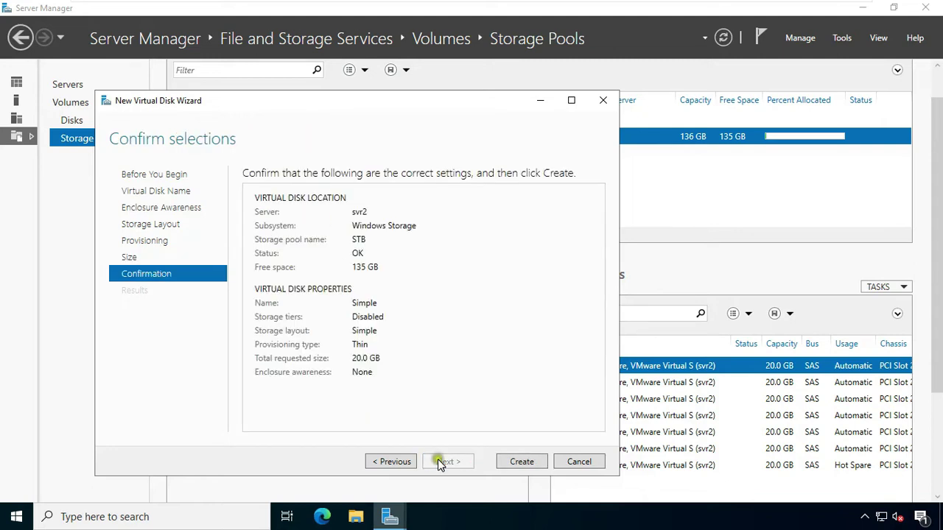
left_click(516, 461)
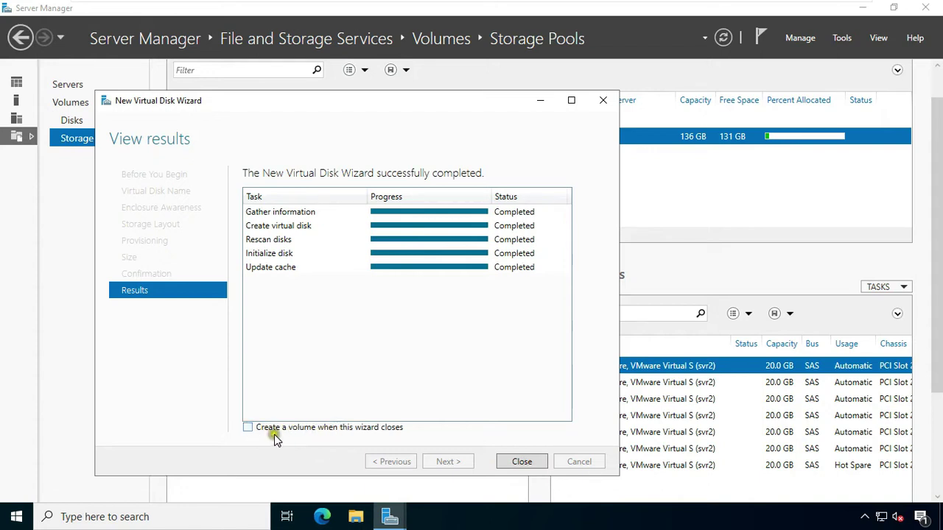
Close the finished wizard and start a second New Virtual Disk on pool STB
left_click(522, 462)
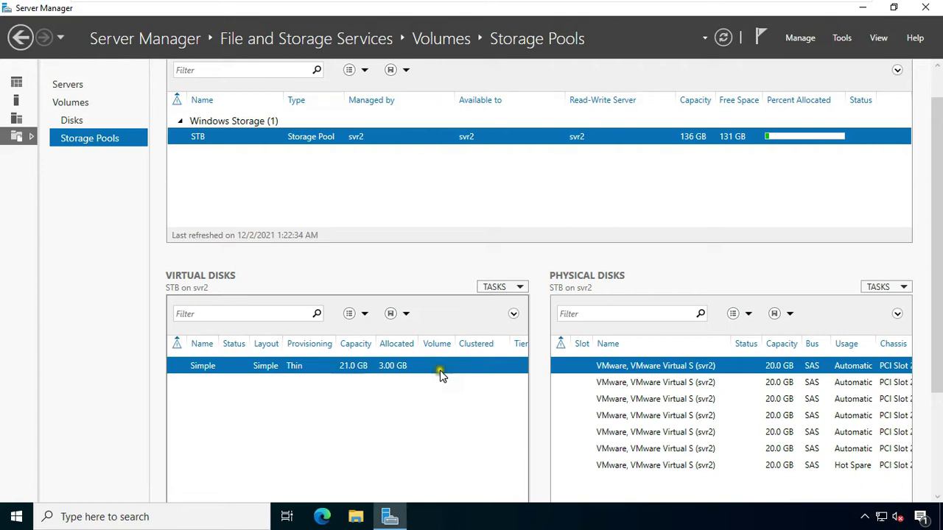
left_click(518, 287)
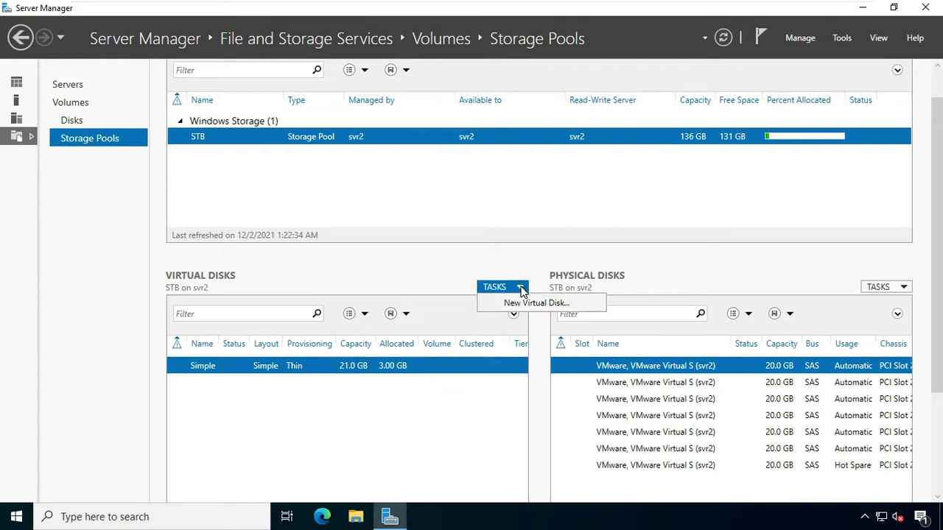
left_click(552, 303)
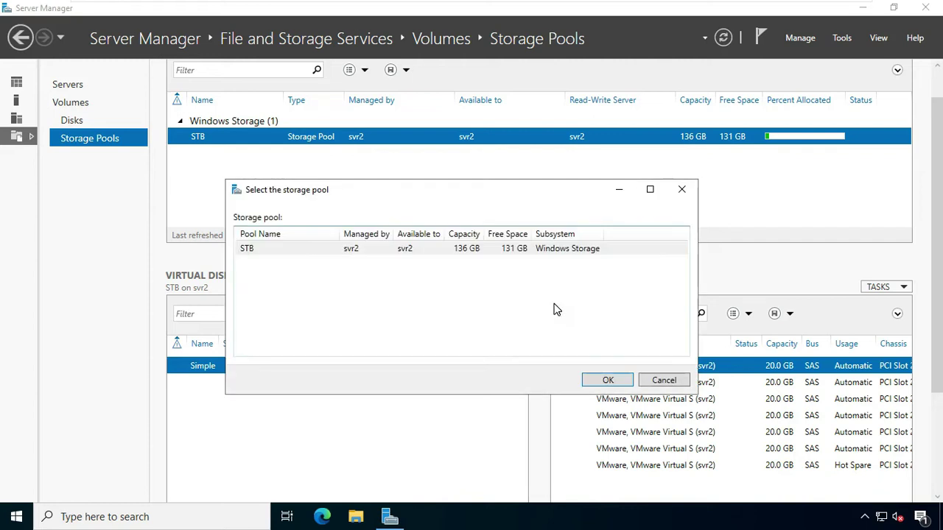
left_click(450, 250)
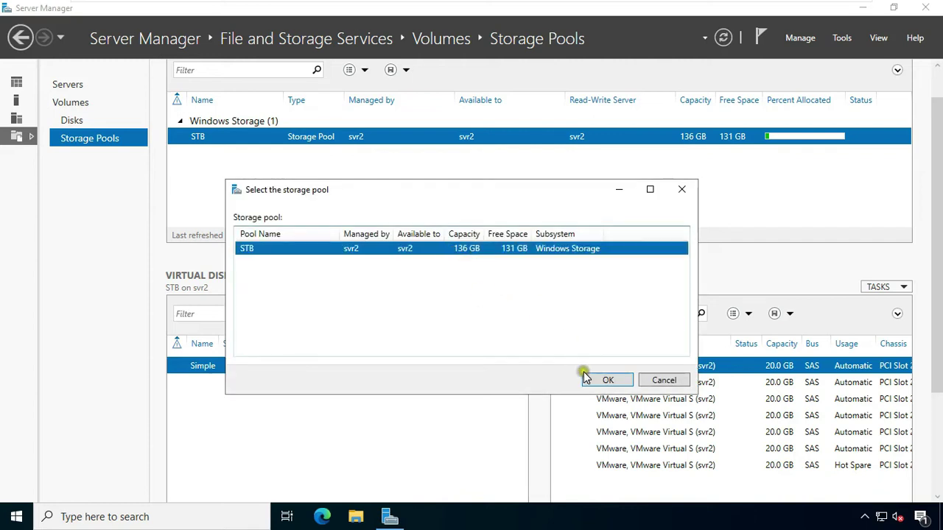
left_click(609, 381)
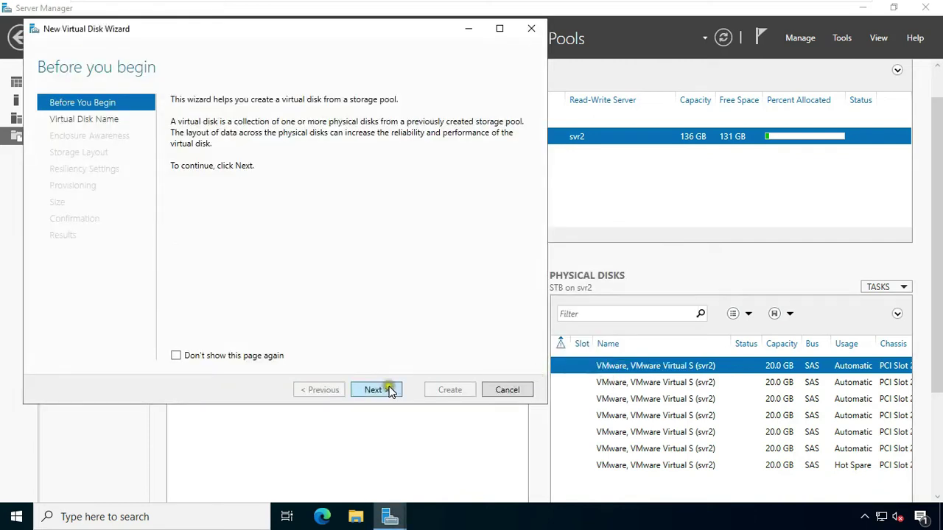
Name the second virtual disk Mirror and advance to the Mirror storage layout
left_click(387, 392)
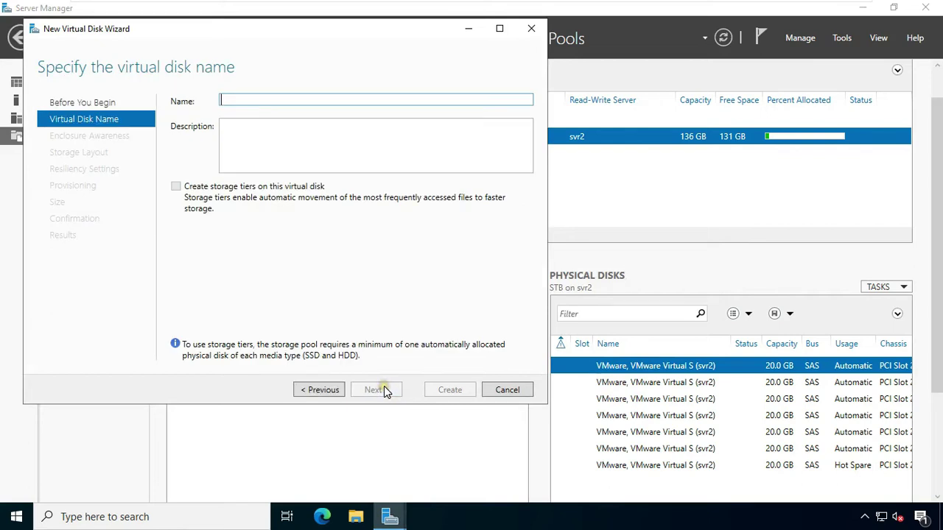
type("Mirror")
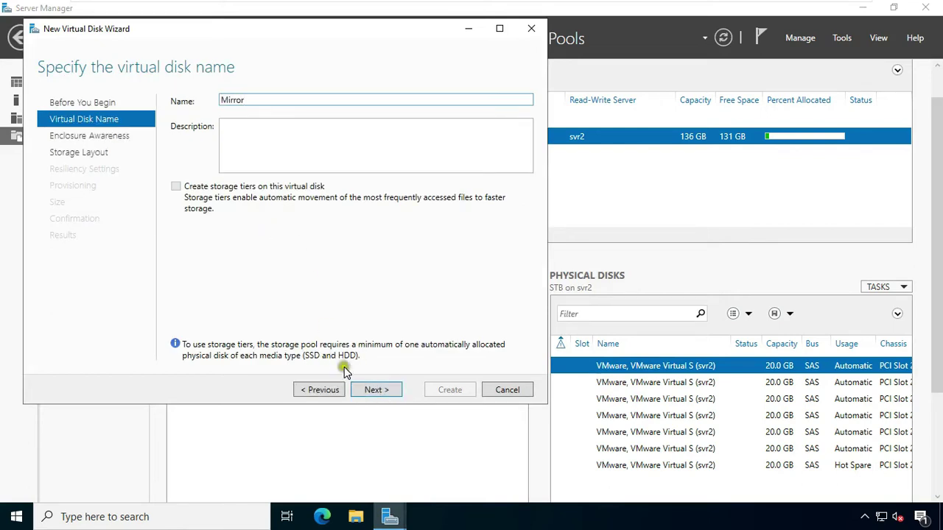
left_click(372, 389)
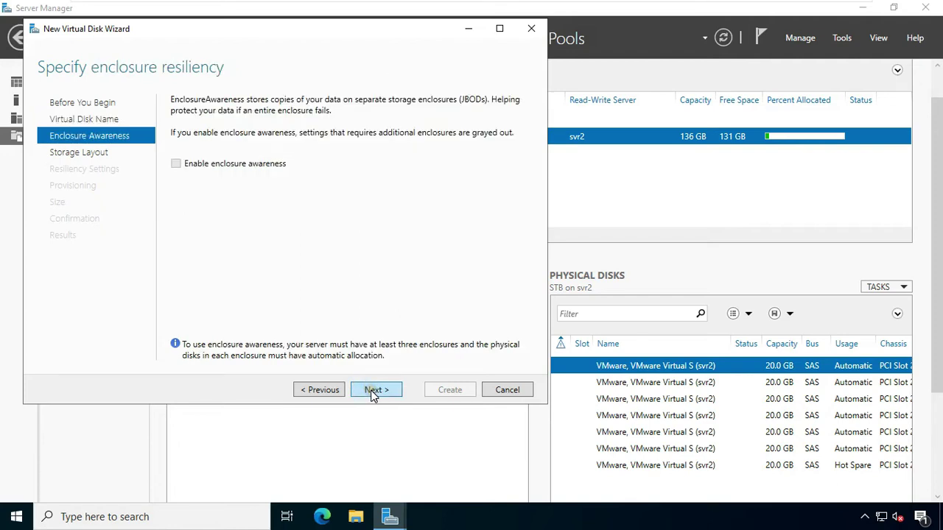
left_click(373, 392)
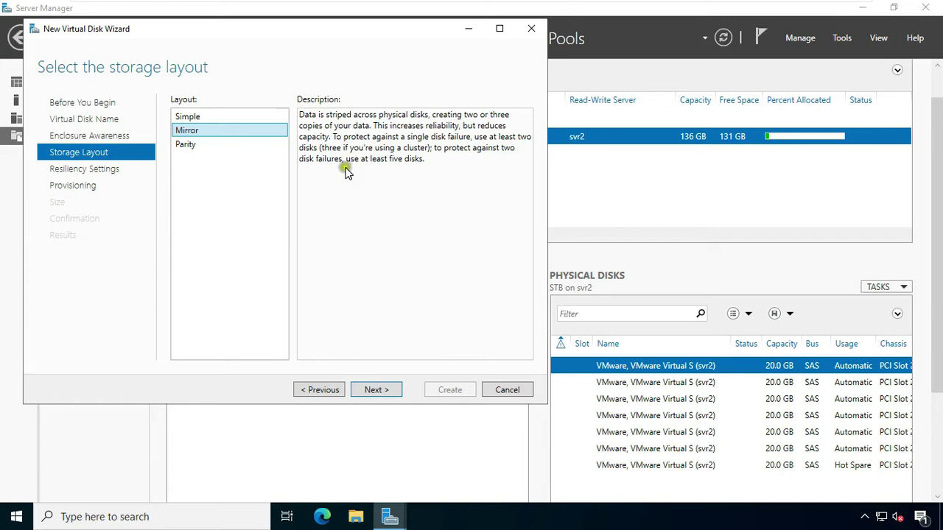
Give the Mirror disk three-way mirror resiliency, thin provisioning and a 40 GB size
left_click(375, 390)
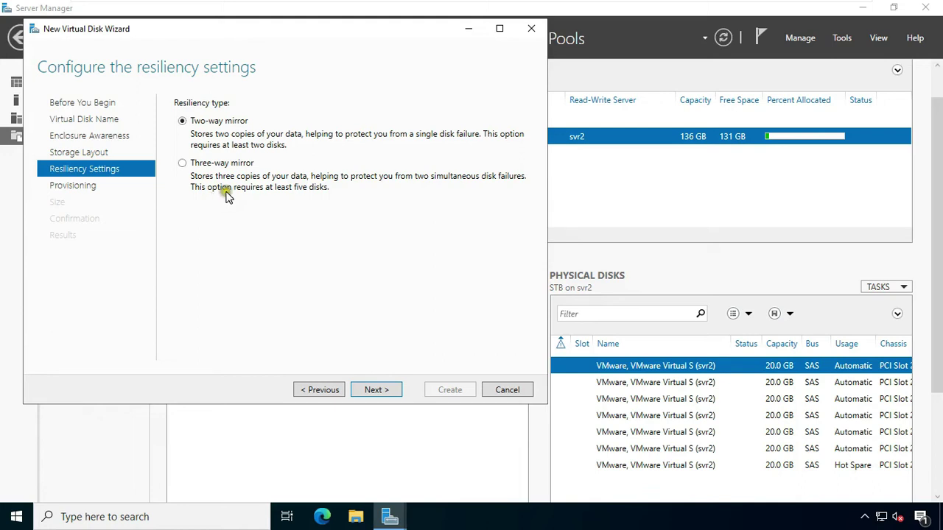
left_click(183, 162)
left_click(375, 389)
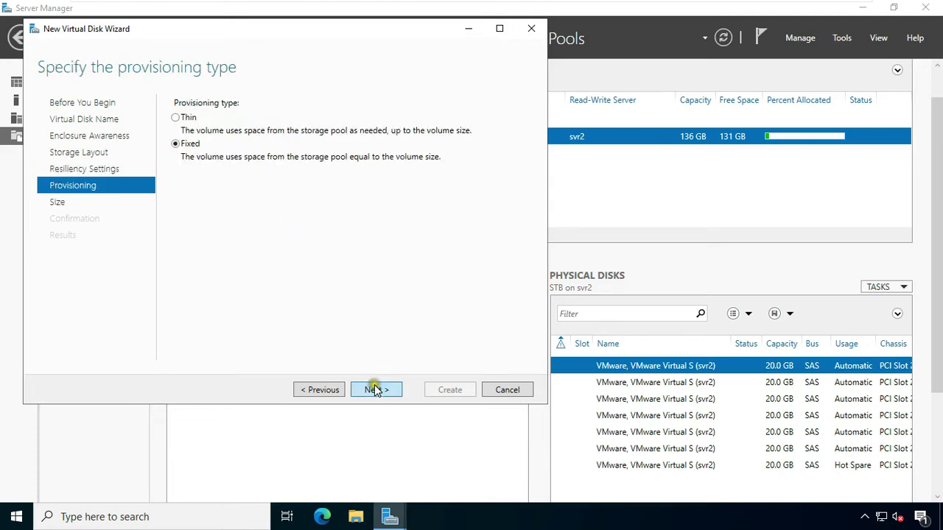
left_click(179, 118)
left_click(374, 388)
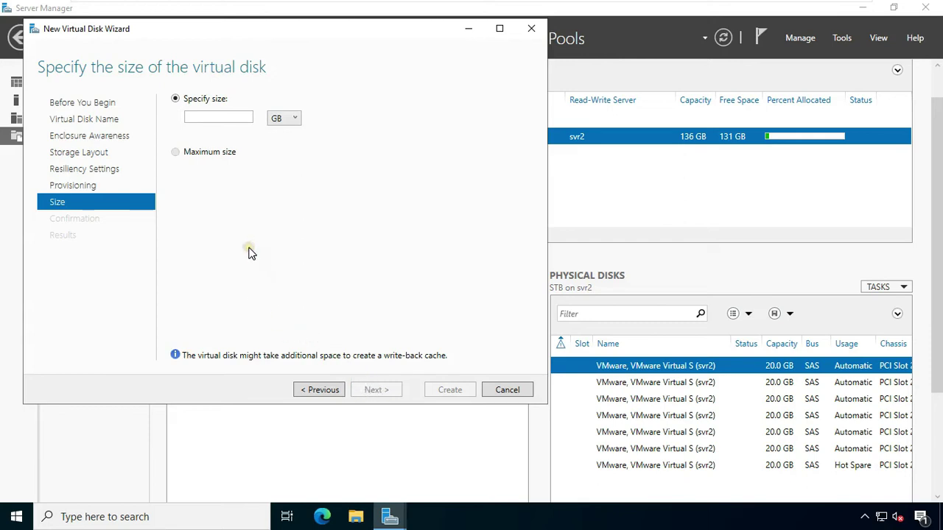
left_click(200, 115)
type("40")
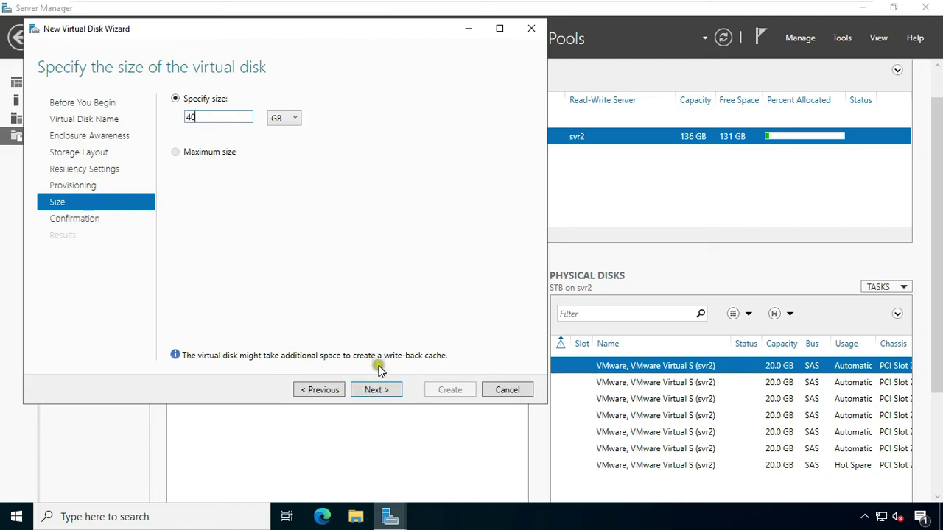
left_click(378, 390)
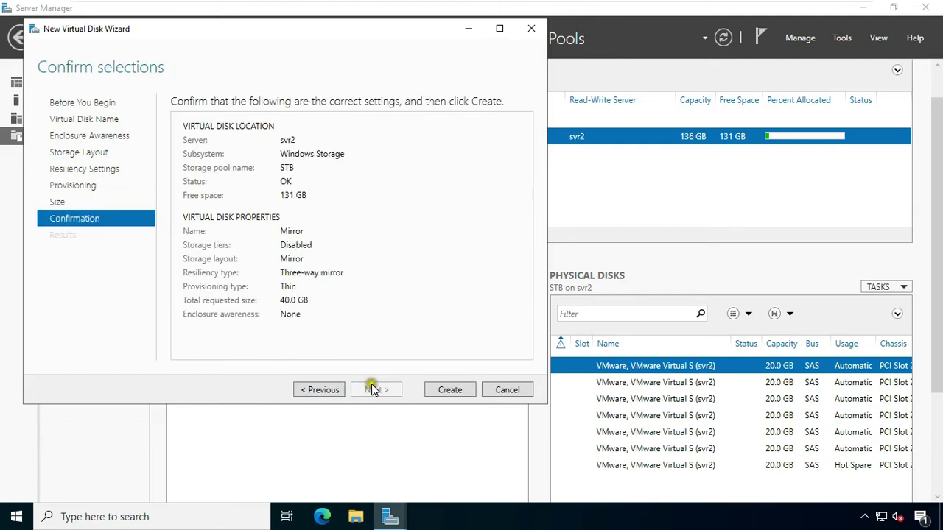
Create the thin 40 GB Mirror virtual disk and close the wizard
left_click(448, 391)
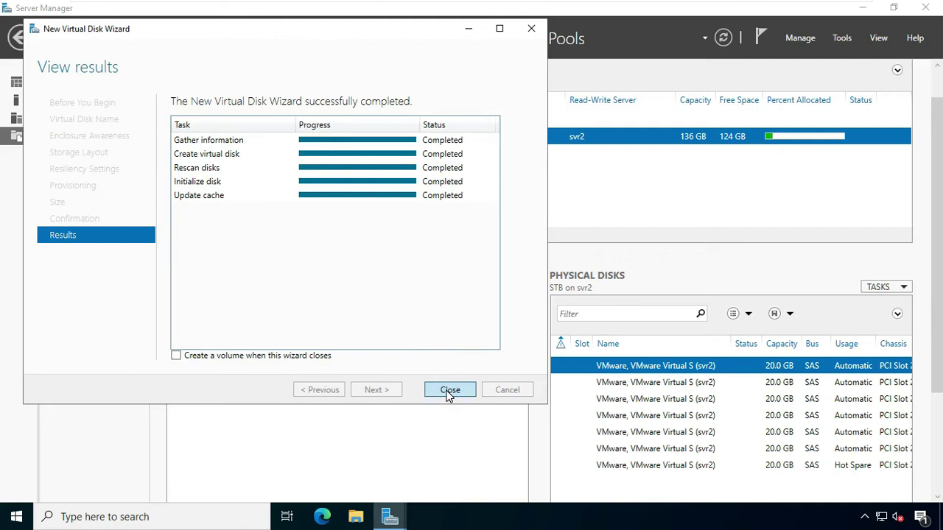
left_click(449, 393)
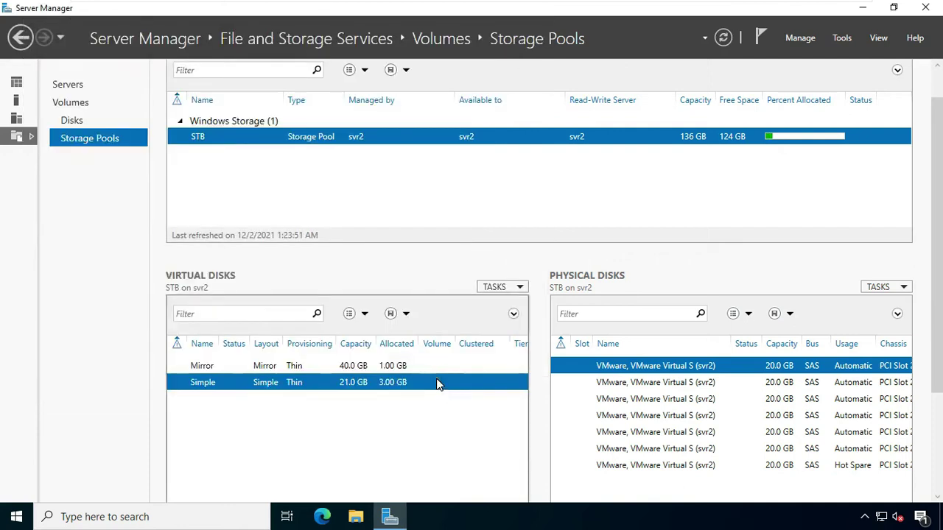
Start a new virtual disk in the STB pool and name it Parity
left_click(515, 287)
left_click(515, 305)
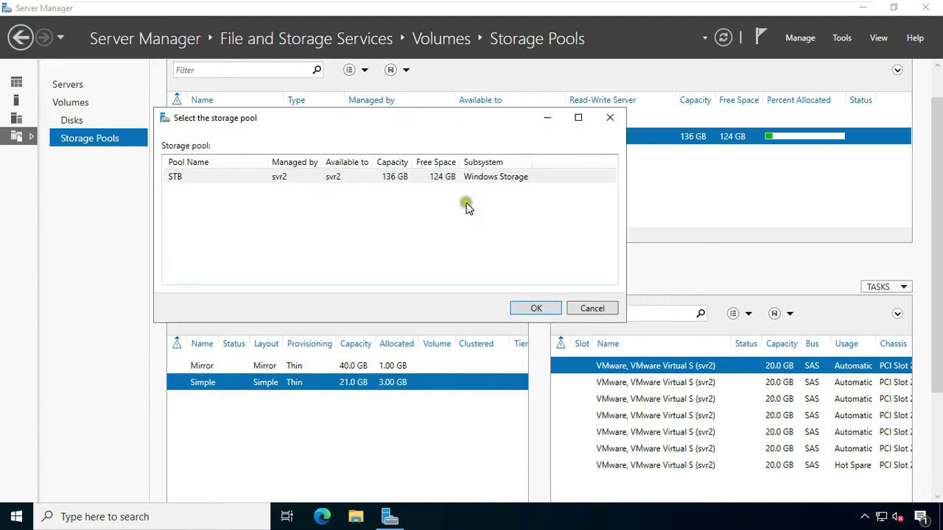
left_click(452, 179)
left_click(537, 309)
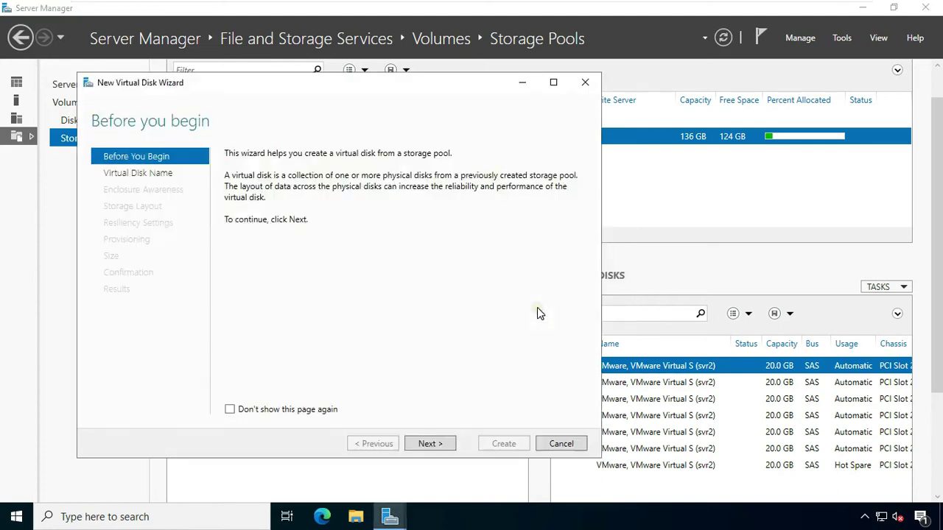
left_click(433, 444)
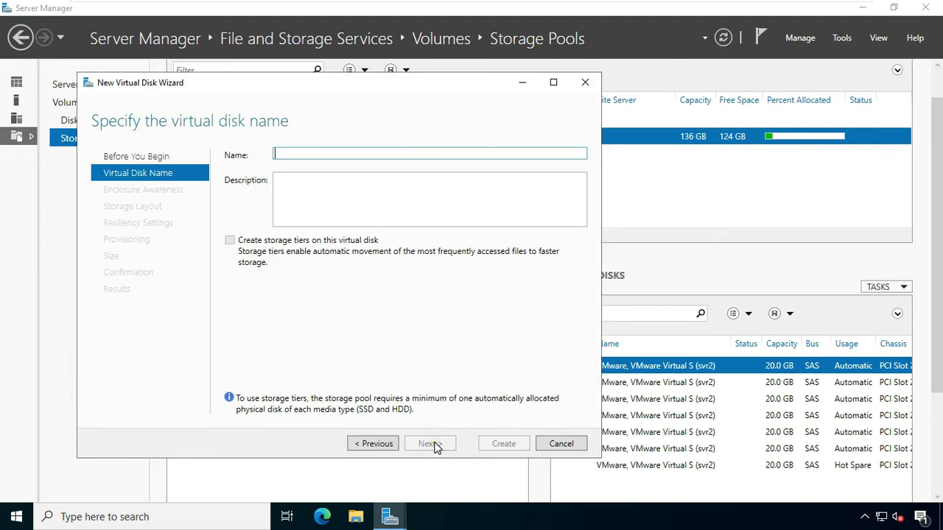
type("Parity")
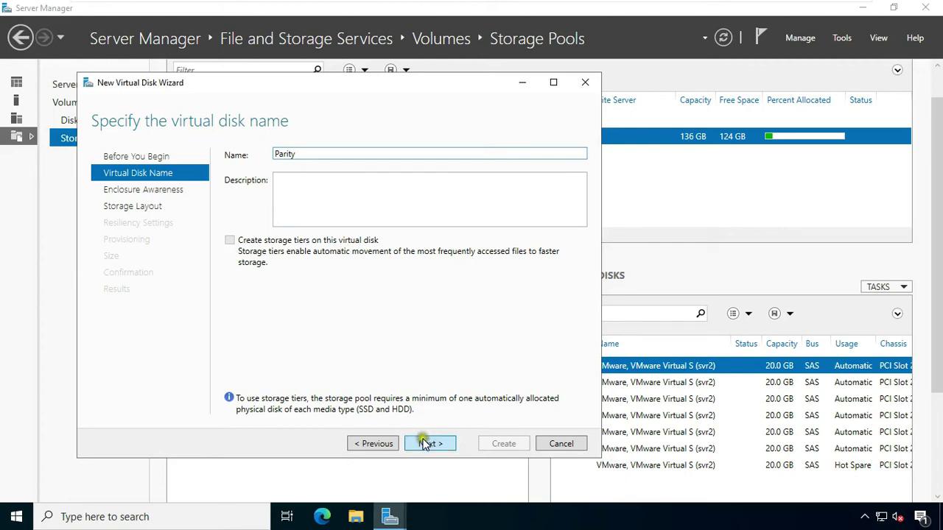
Give the Parity disk the Parity layout, thin provisioning and 40 GB size, then create it
left_click(425, 444)
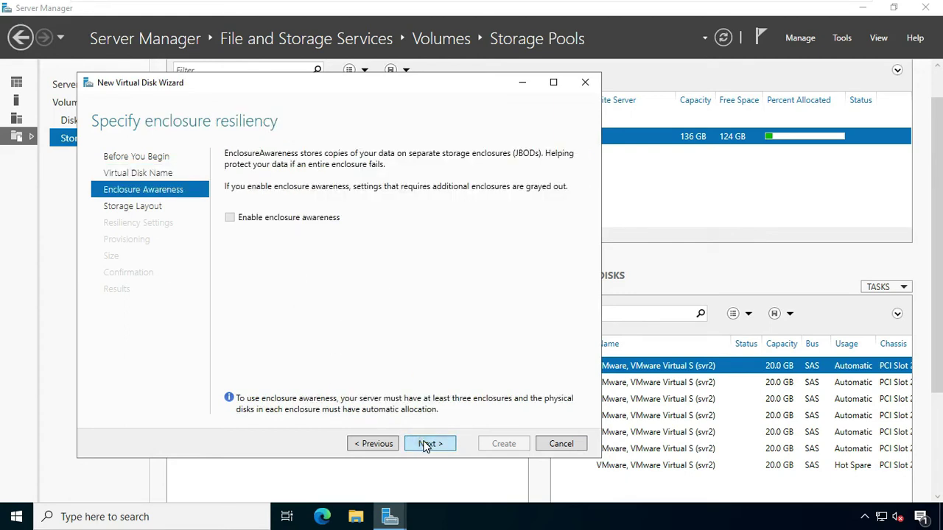
left_click(426, 444)
left_click(239, 200)
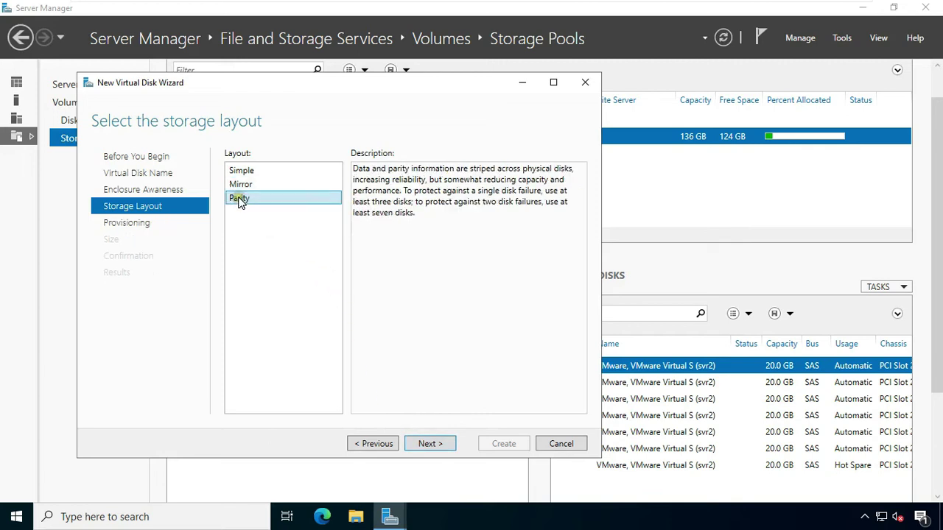
left_click(419, 228)
left_click(431, 444)
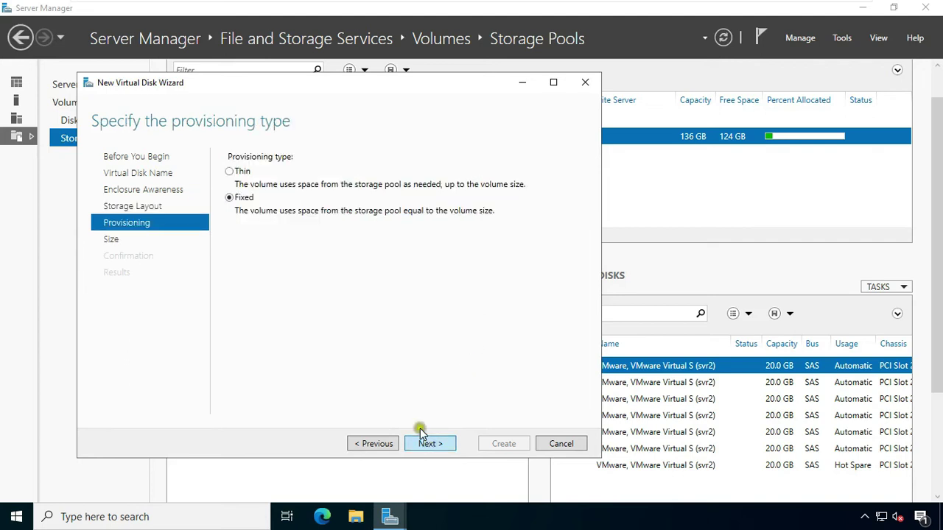
left_click(241, 173)
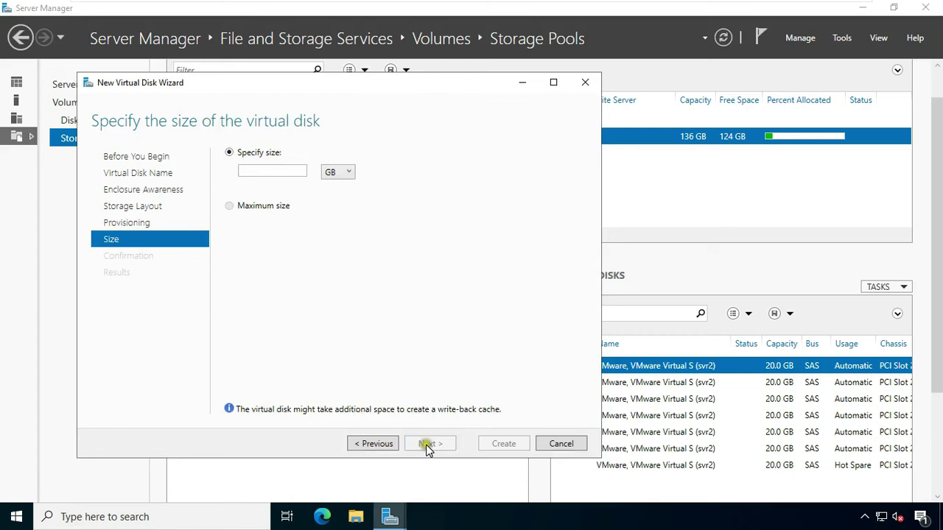
left_click(259, 169)
type("40")
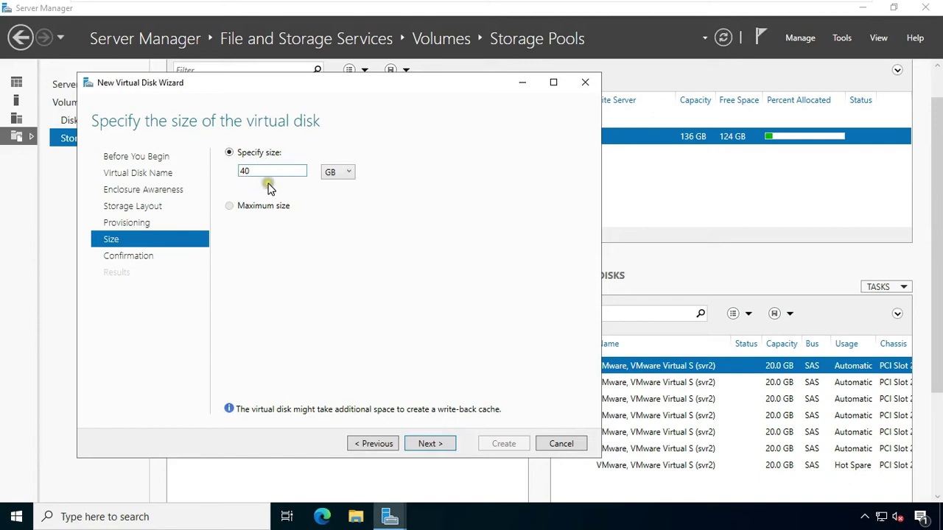
left_click(437, 444)
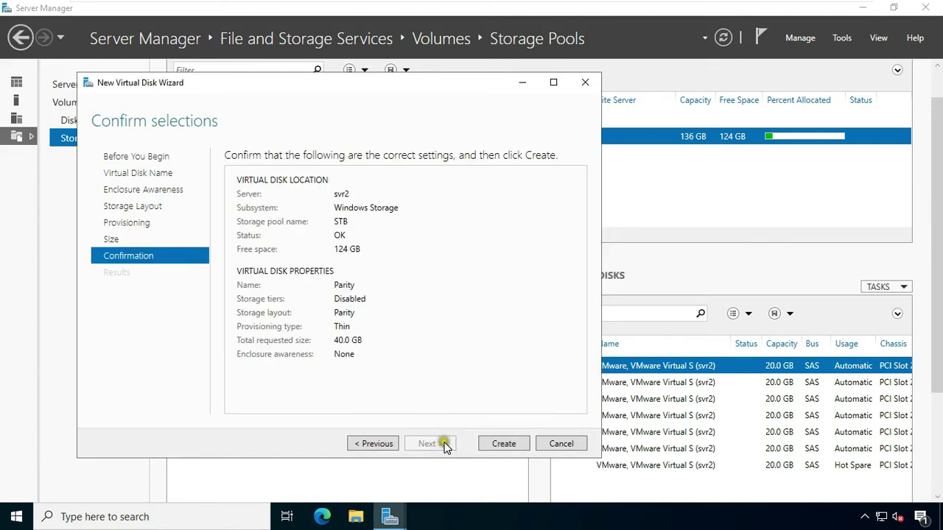
left_click(499, 445)
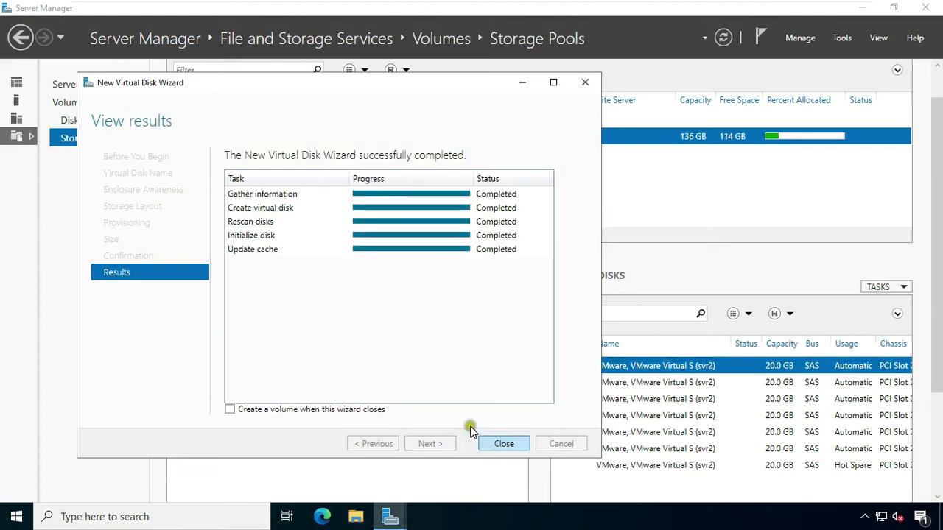
Start a New Volume on the Parity virtual disk, choosing Disk 10
left_click(504, 444)
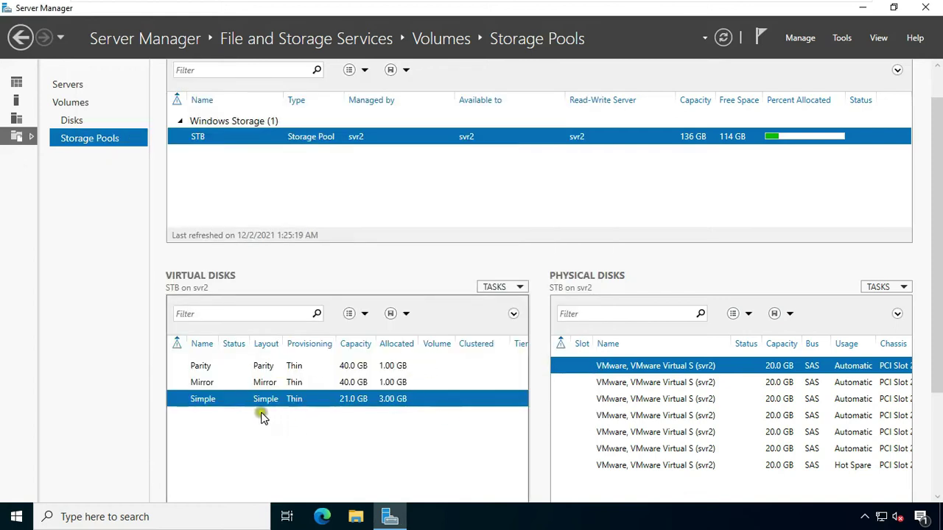
left_click(205, 368)
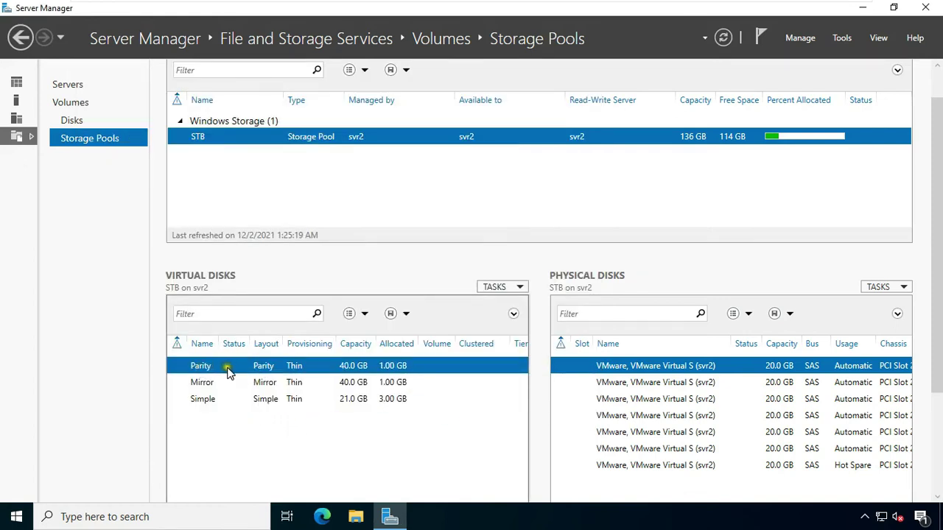
right_click(209, 368)
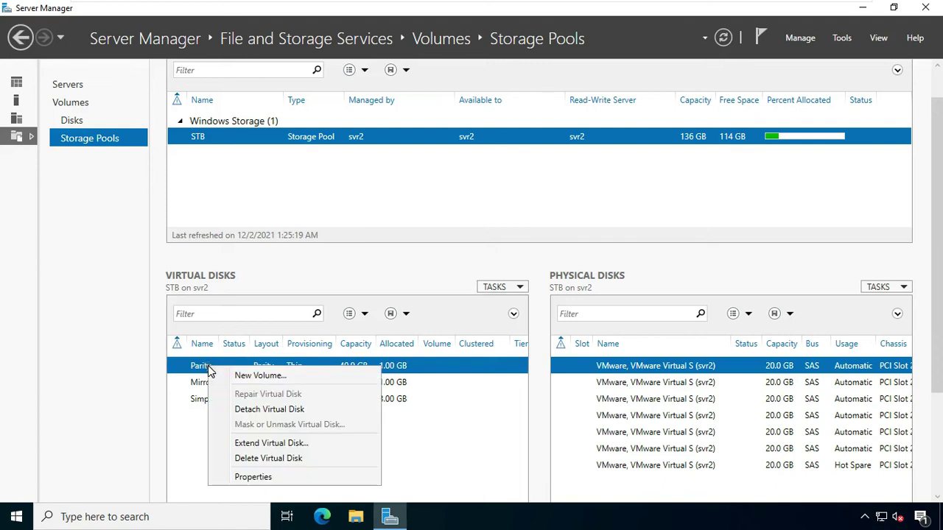
left_click(269, 377)
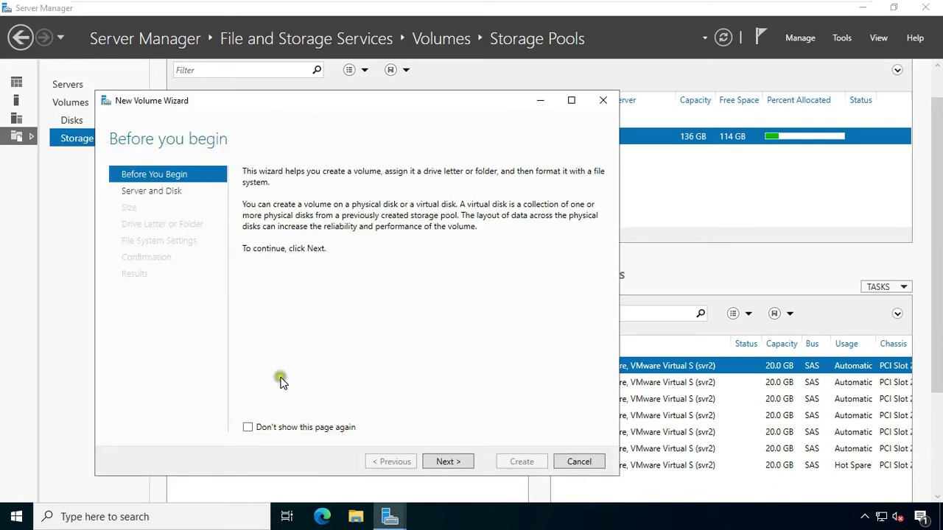
left_click(448, 461)
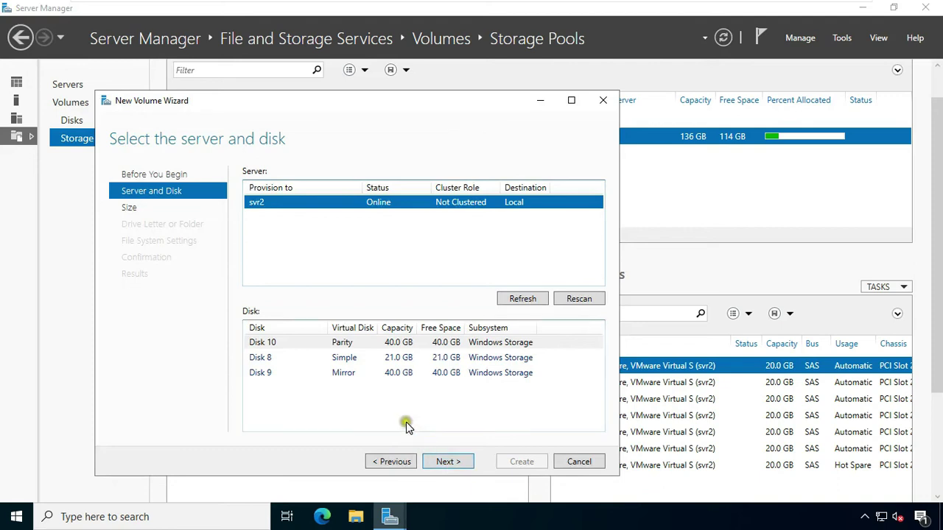
left_click(336, 343)
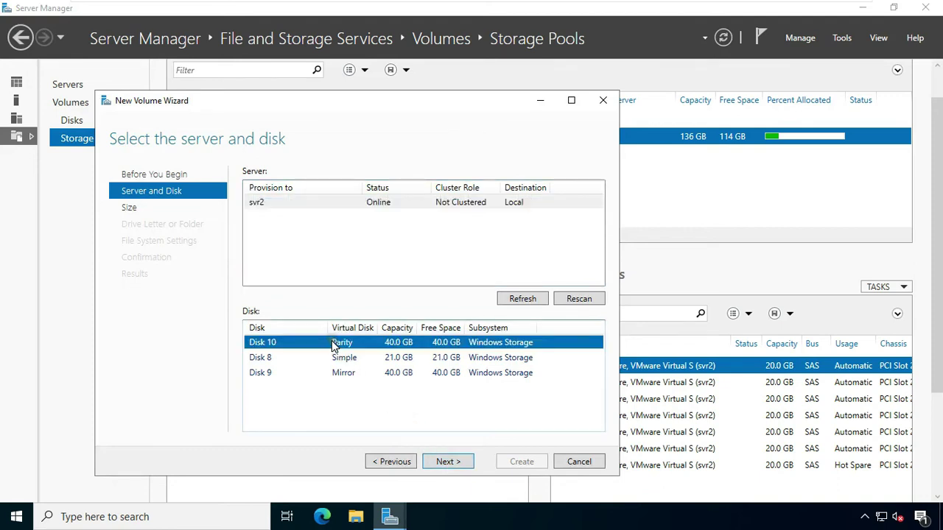
left_click(450, 463)
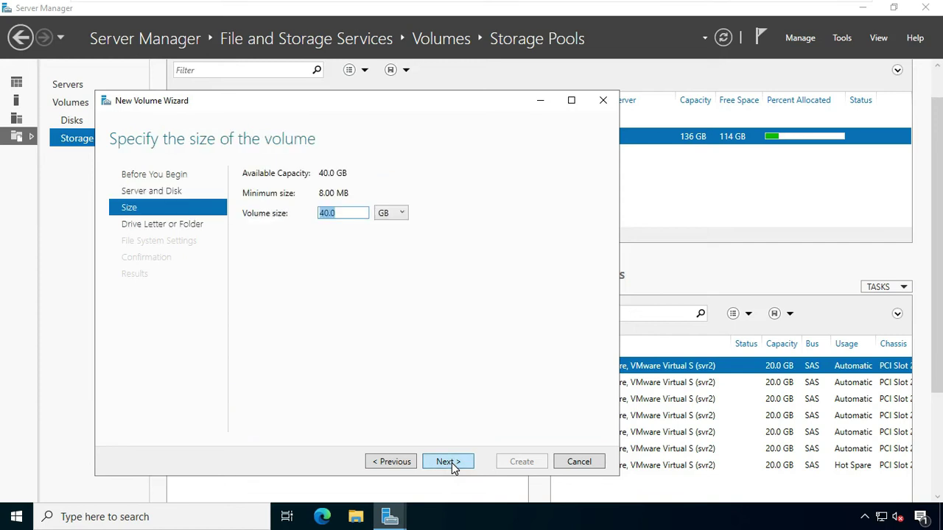
Create a full 40.0 GB NTFS volume on drive P: labelled Parity
left_click(449, 463)
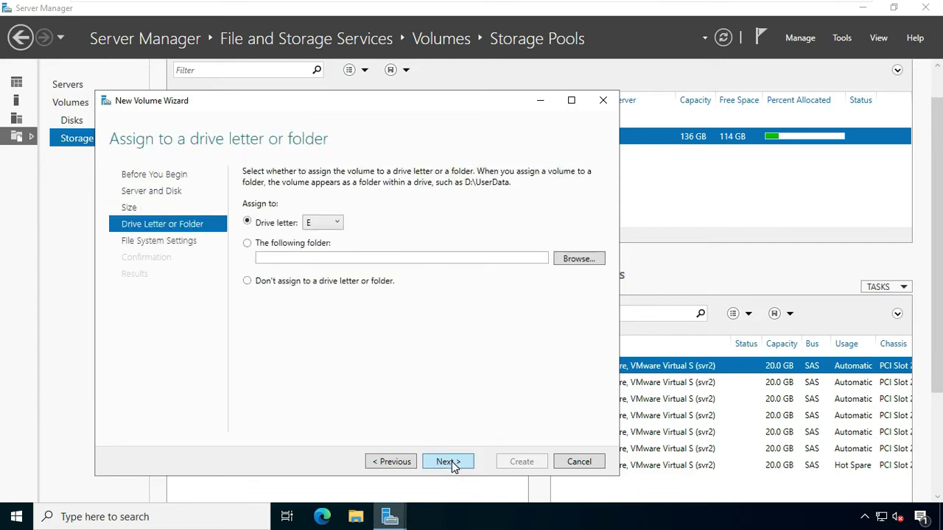
left_click(330, 223)
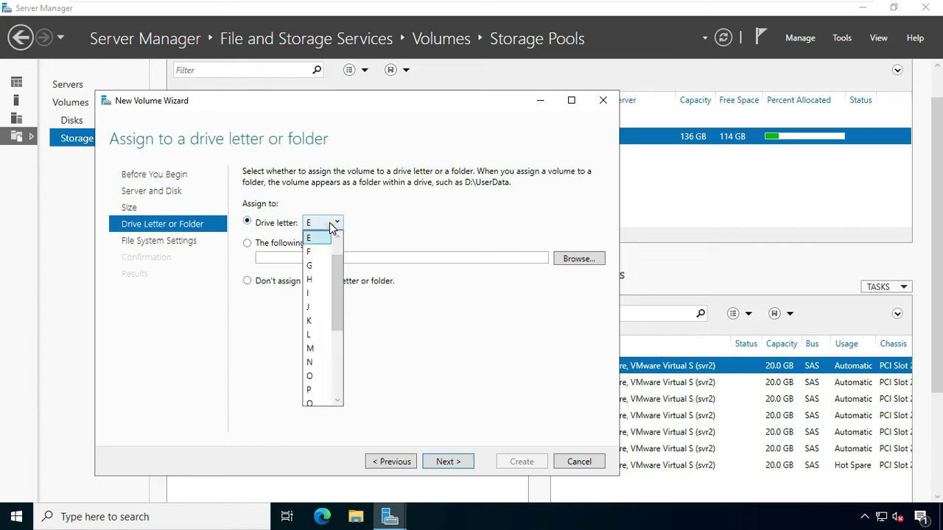
left_click_drag(310, 322, 311, 361)
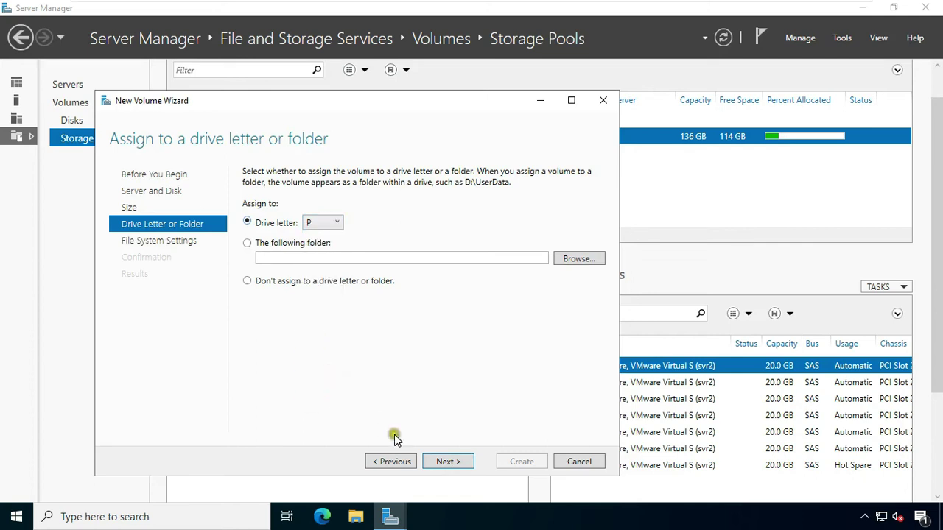
left_click(440, 463)
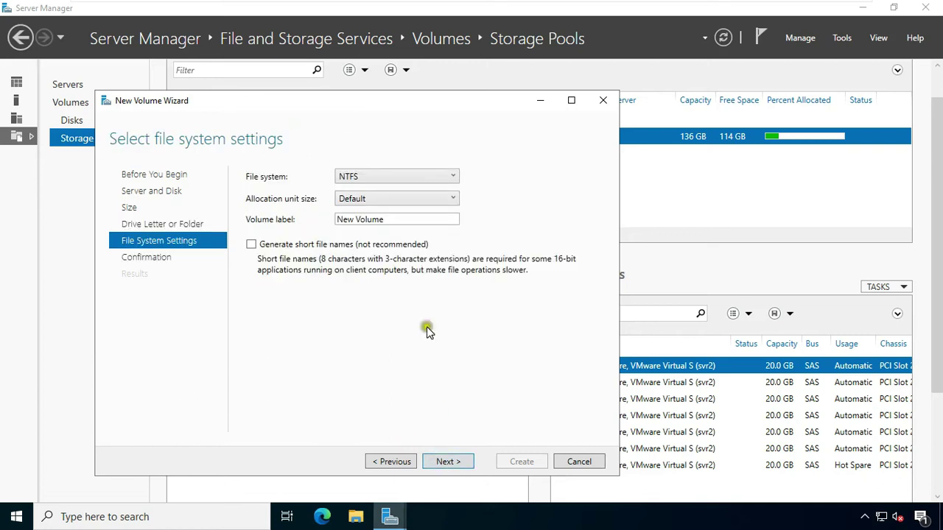
left_click_drag(399, 215, 238, 210)
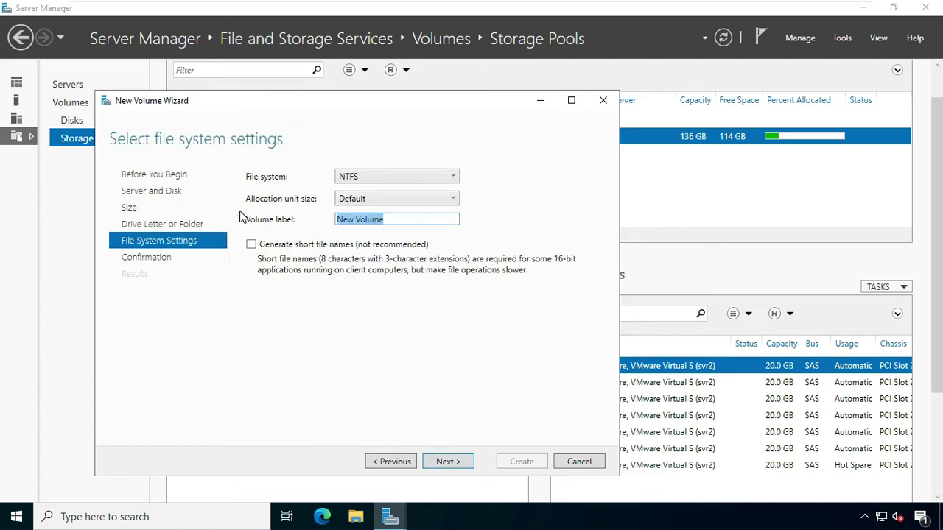
type("Parity")
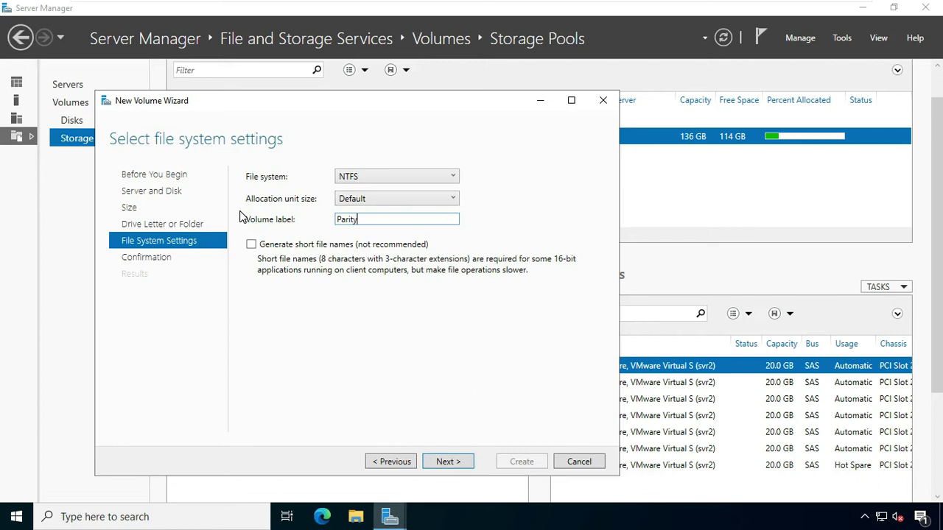
left_click(458, 462)
left_click(526, 461)
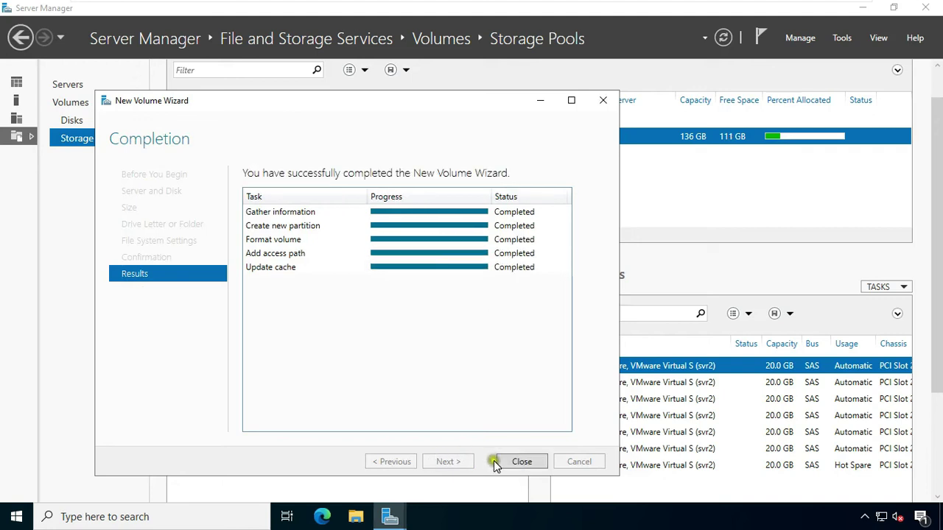
Close the volume wizard, select the Simple disk and refresh the Storage Pools view
left_click(522, 462)
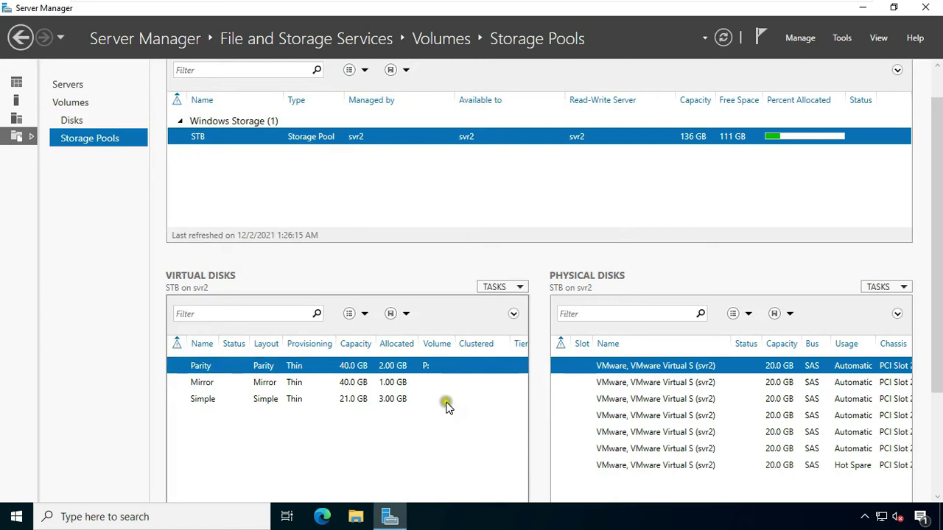
left_click(446, 406)
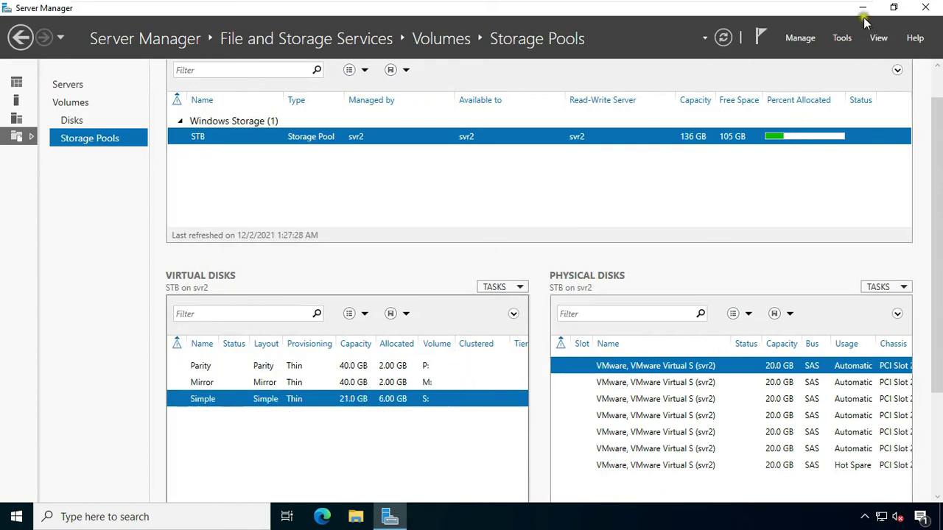
left_click(724, 37)
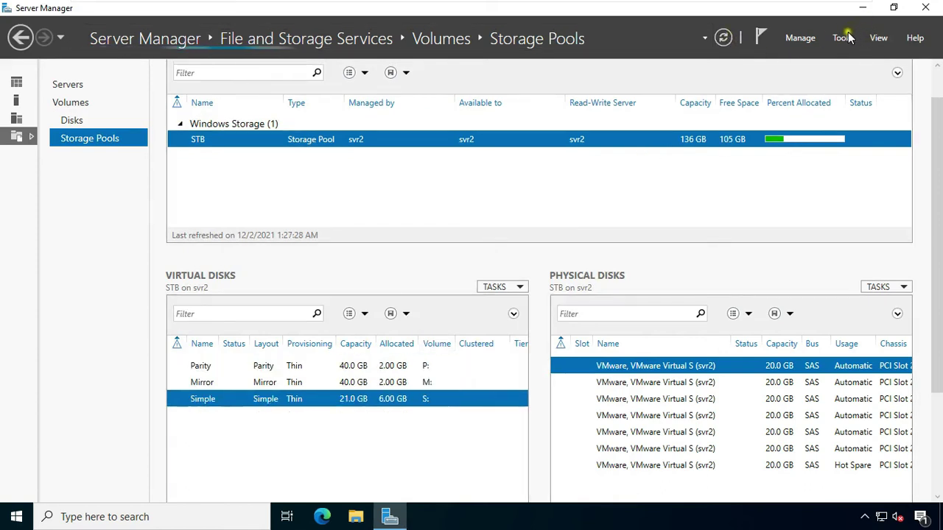
right_click(312, 142)
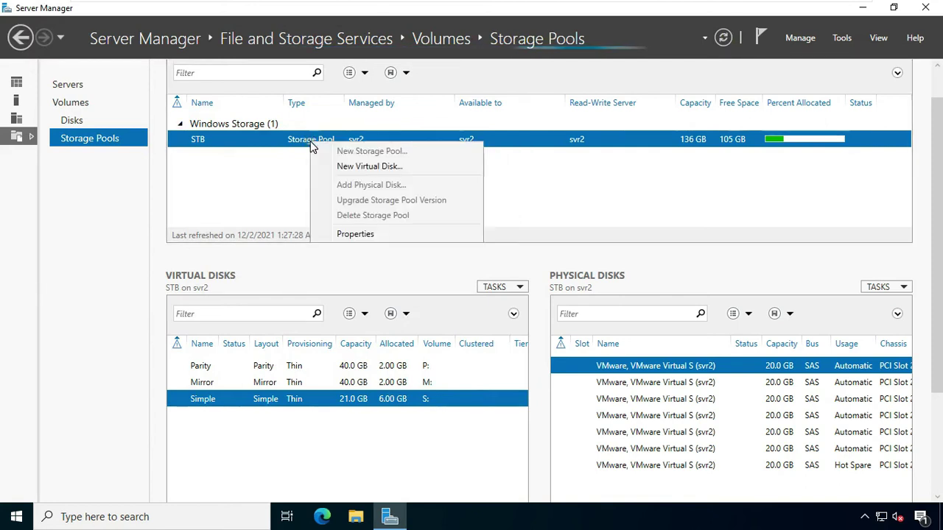
Open STB pool Properties and expand Health, Details and General to check its 136 GB capacity
left_click(355, 234)
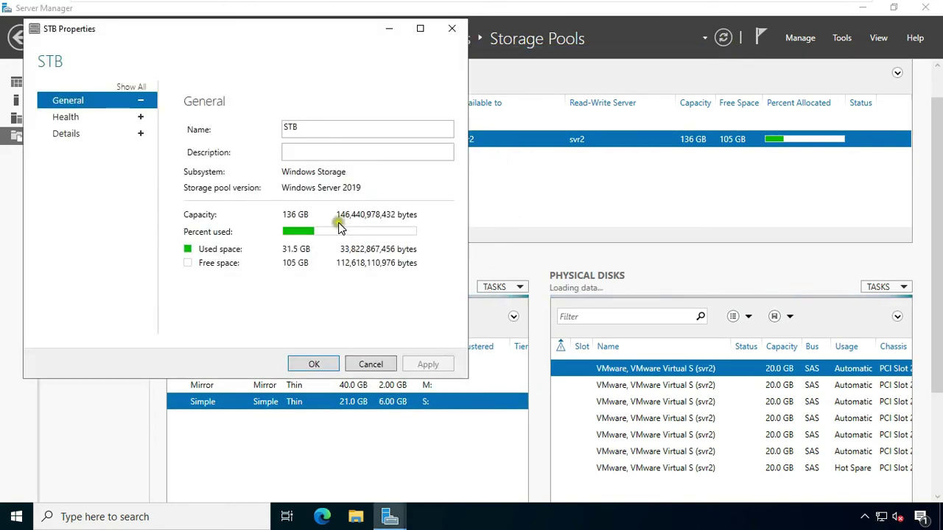
left_click(78, 119)
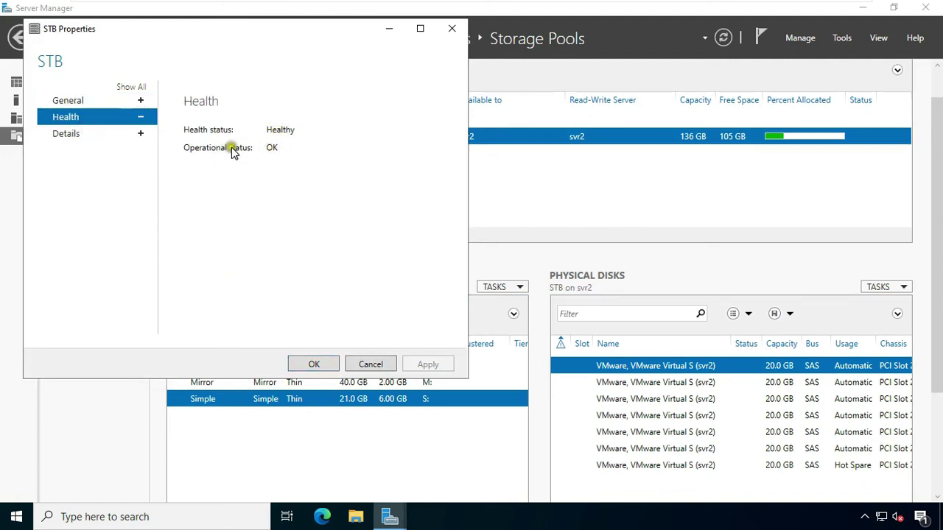
left_click(140, 134)
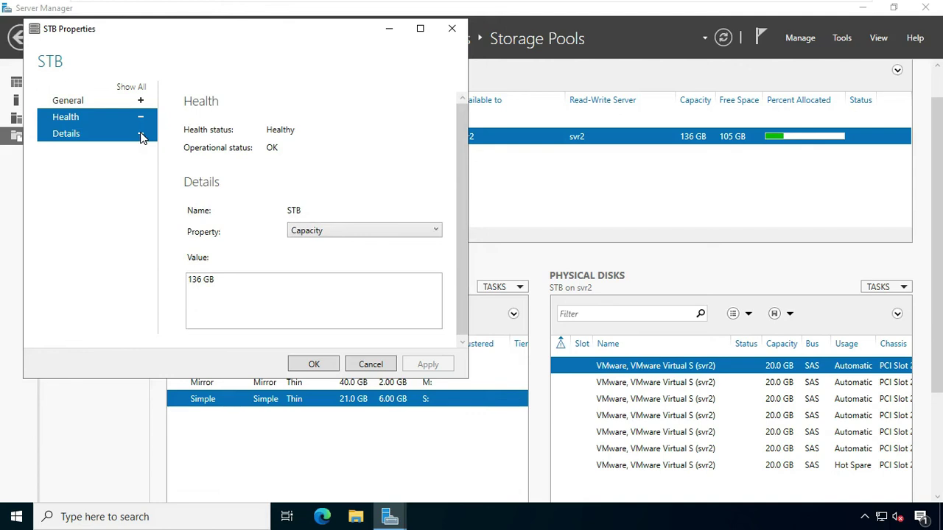
double_click(206, 280)
left_click_drag(208, 281, 169, 343)
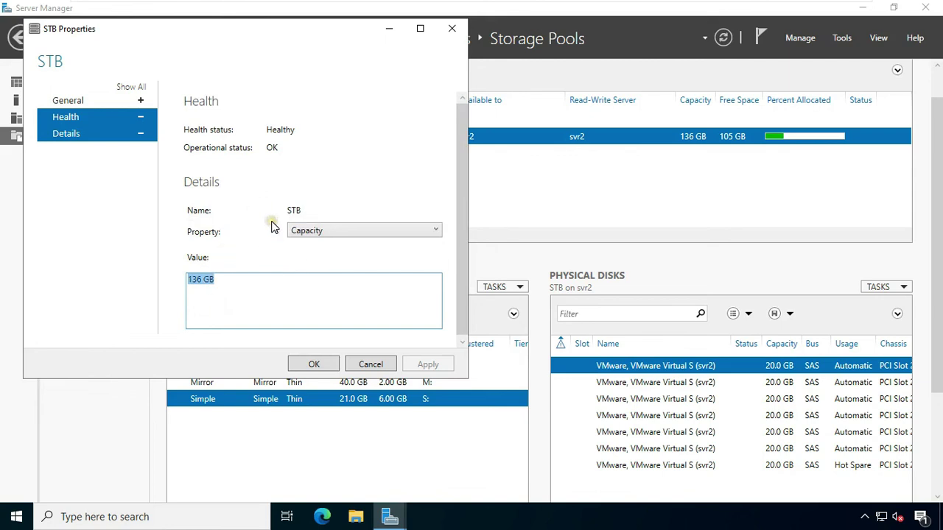
left_click(140, 100)
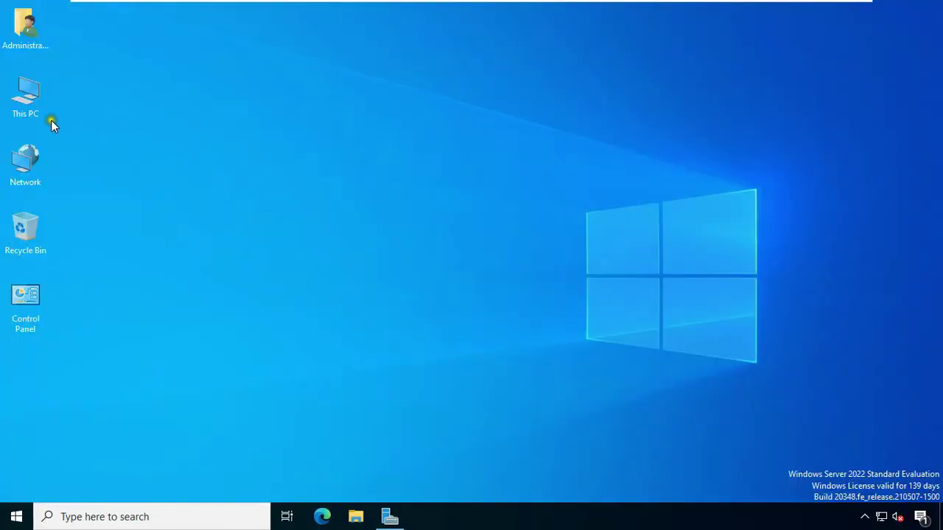
Open This PC from the desktop in a maximized File Explorer window
double_click(30, 93)
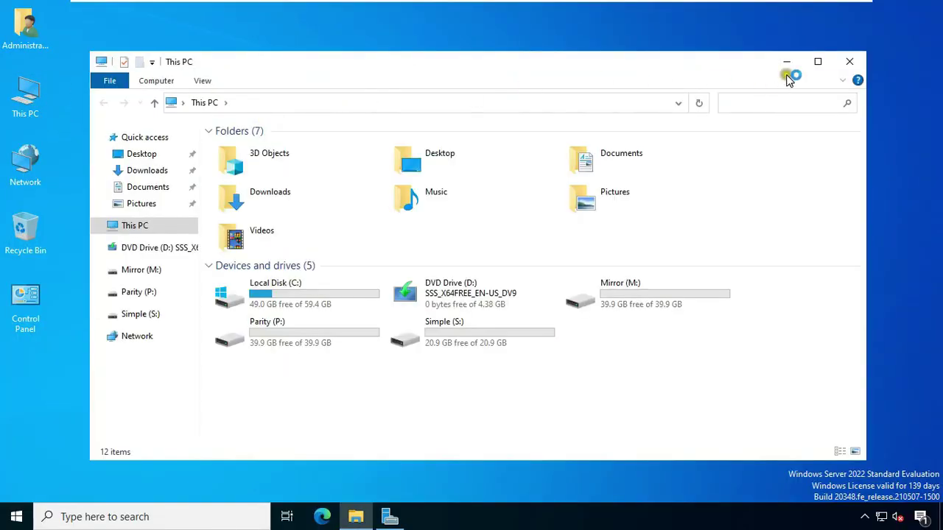
left_click(818, 62)
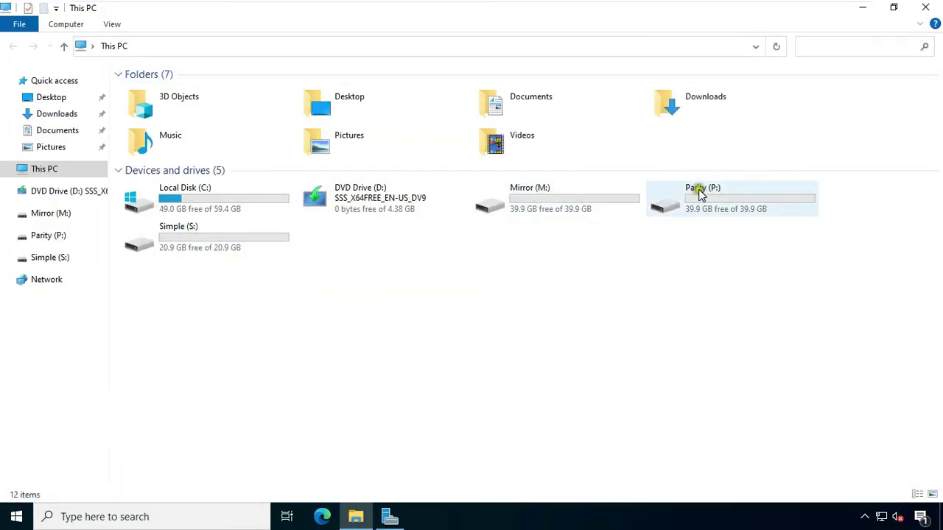